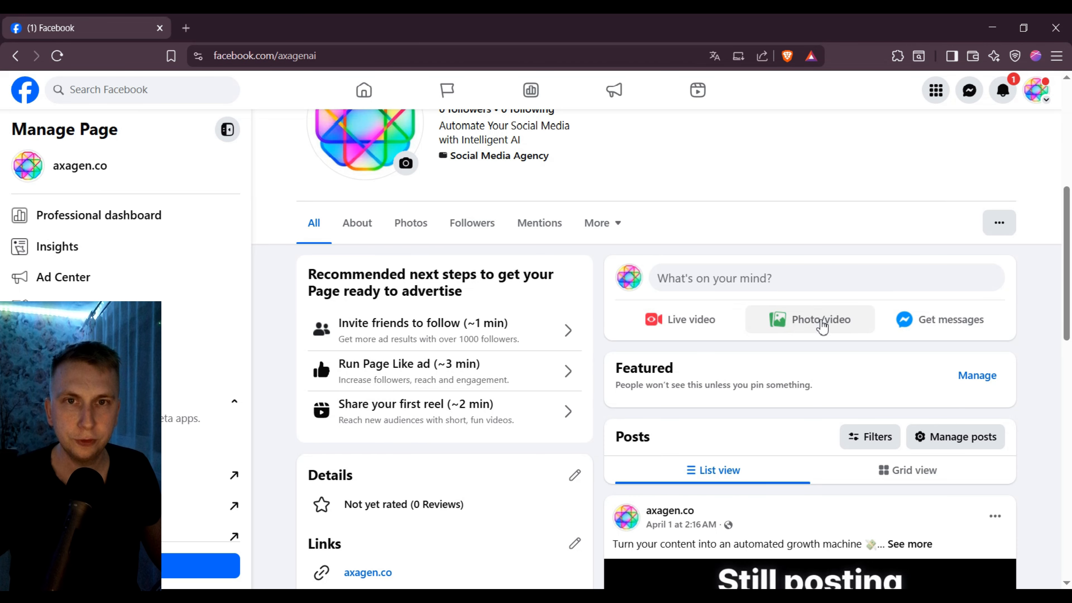
Start a photo post on the axagen.co page with the "Still posting manually?" ad image attached and check its preview
click(822, 326)
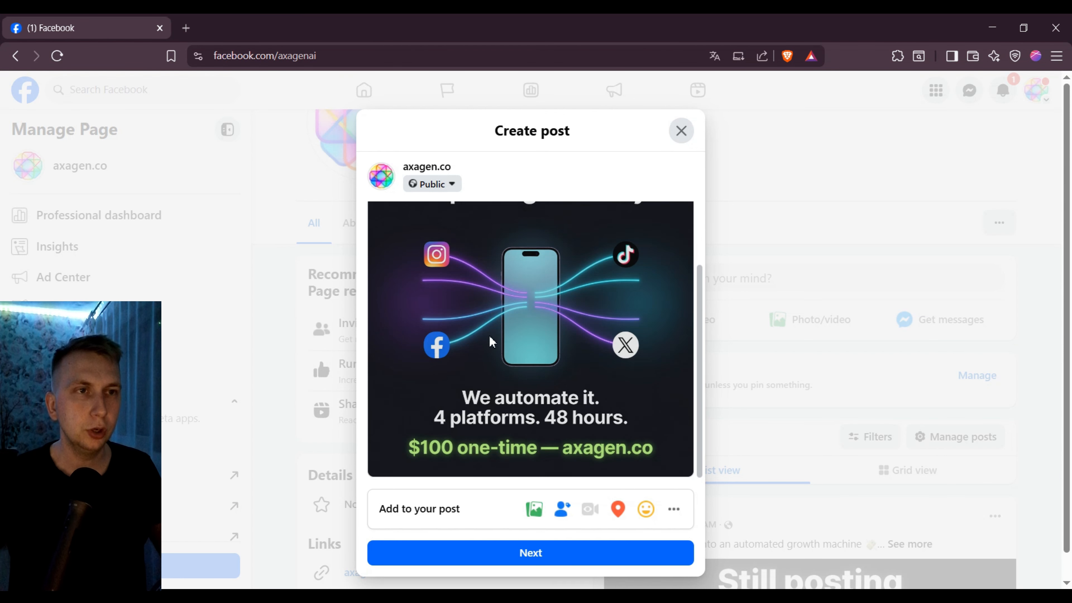
scroll(649, 236, up, 3)
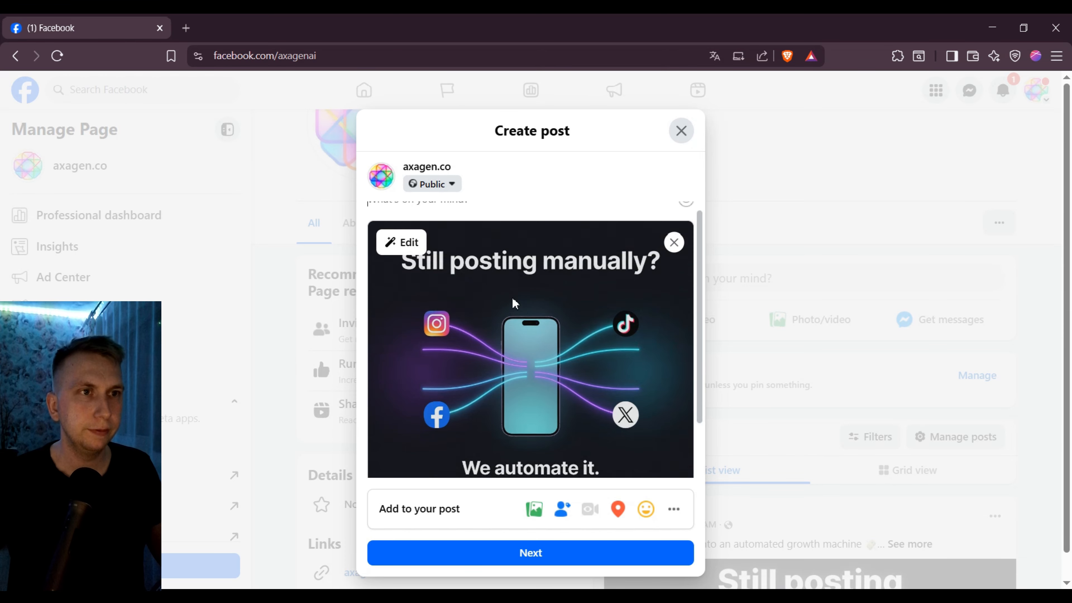
scroll(514, 300, down, 3)
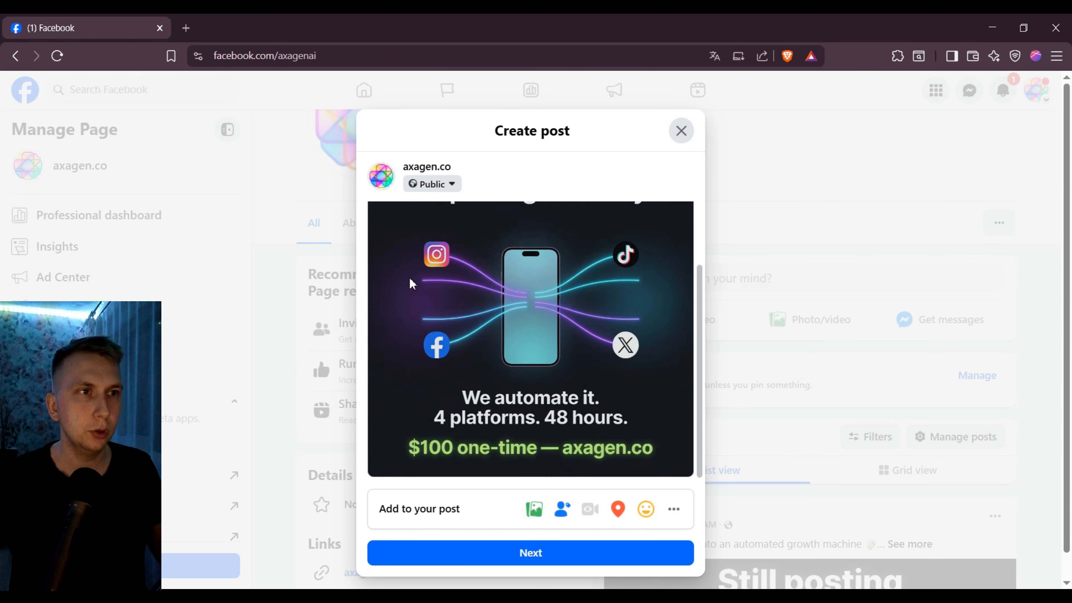
Close the photo editor holding axagen-ad-square.png and return to the Facebook post draft to check the attached image
click(253, 592)
click(1054, 28)
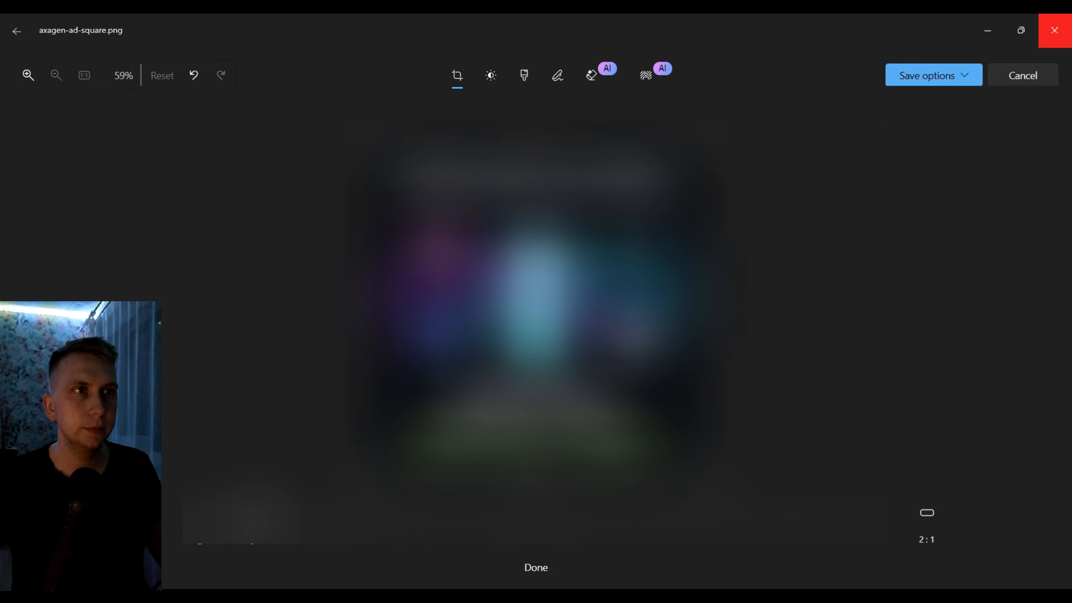
click(872, 112)
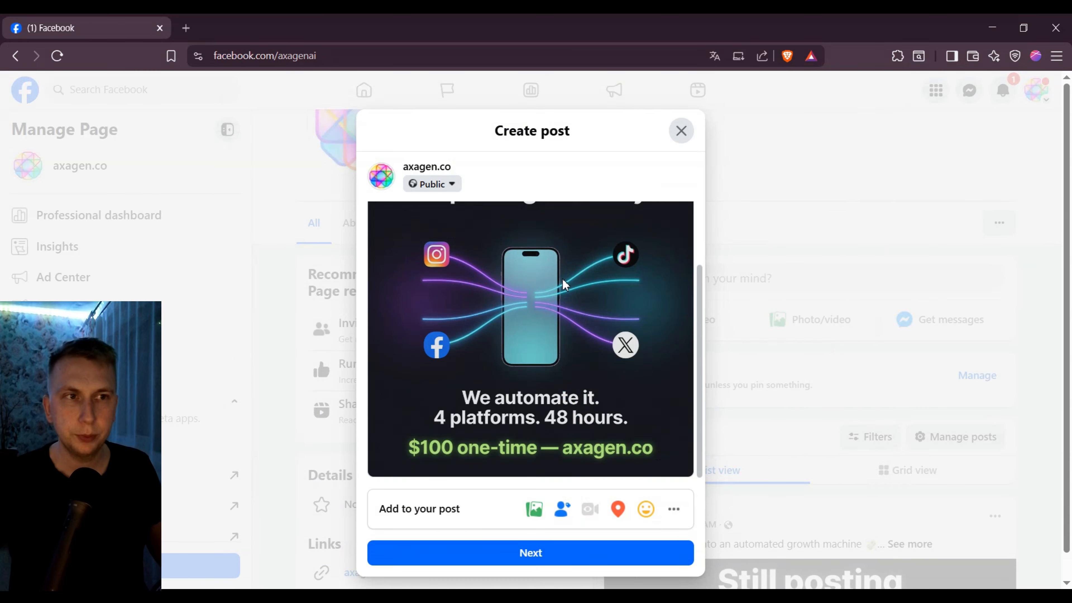
scroll(561, 316, up, 3)
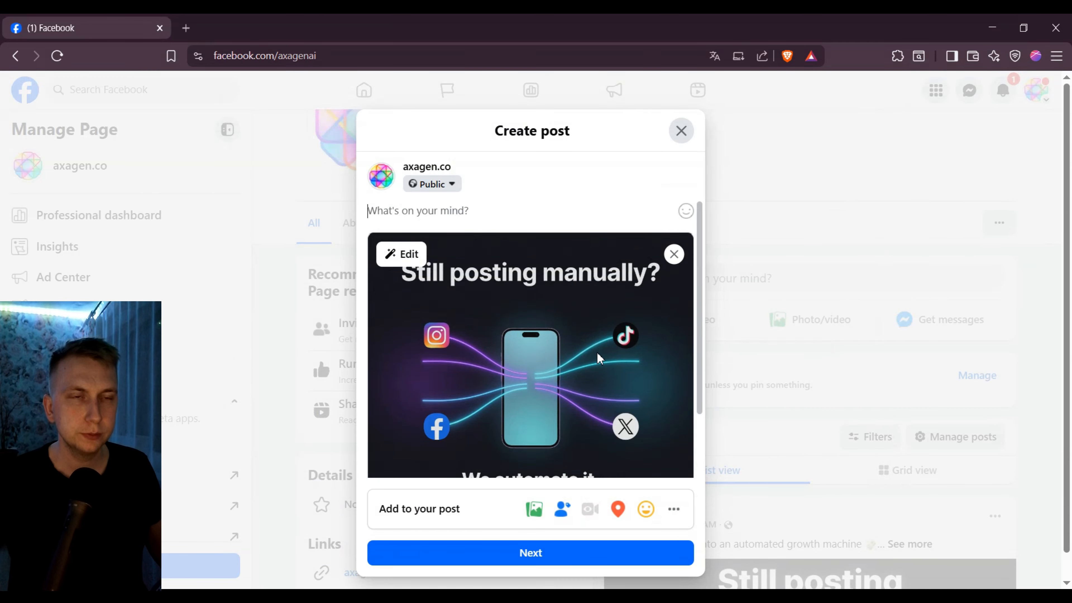
scroll(594, 238, down, 2)
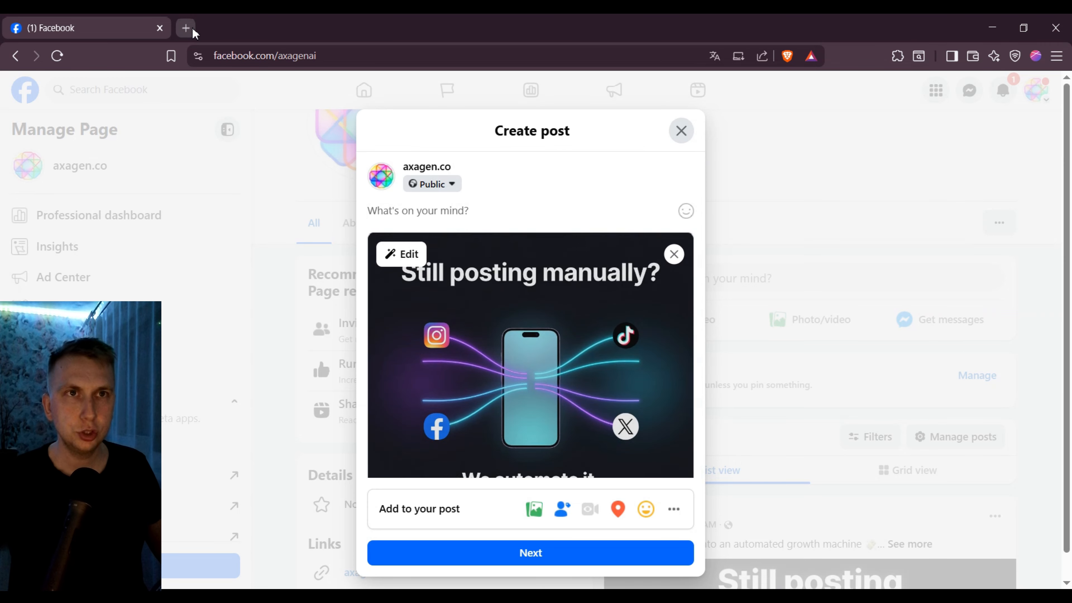
Open axagen.co in a new browser tab and copy the text of the whole Super Deal section
click(185, 28)
text(axage)
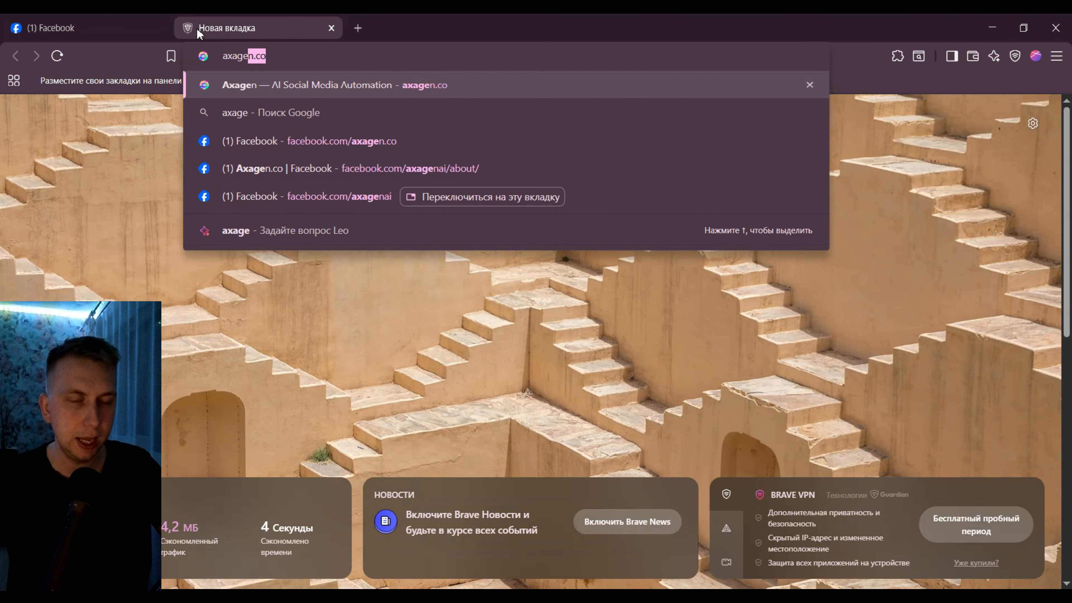
key(Return)
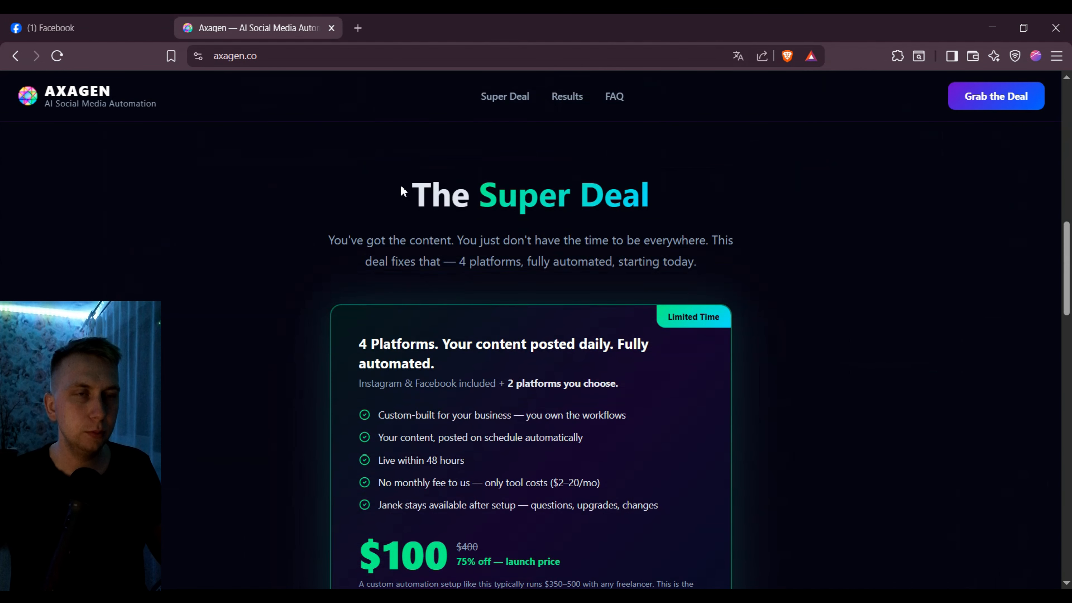
drag(414, 195, 728, 509)
scroll(532, 254, down, 3)
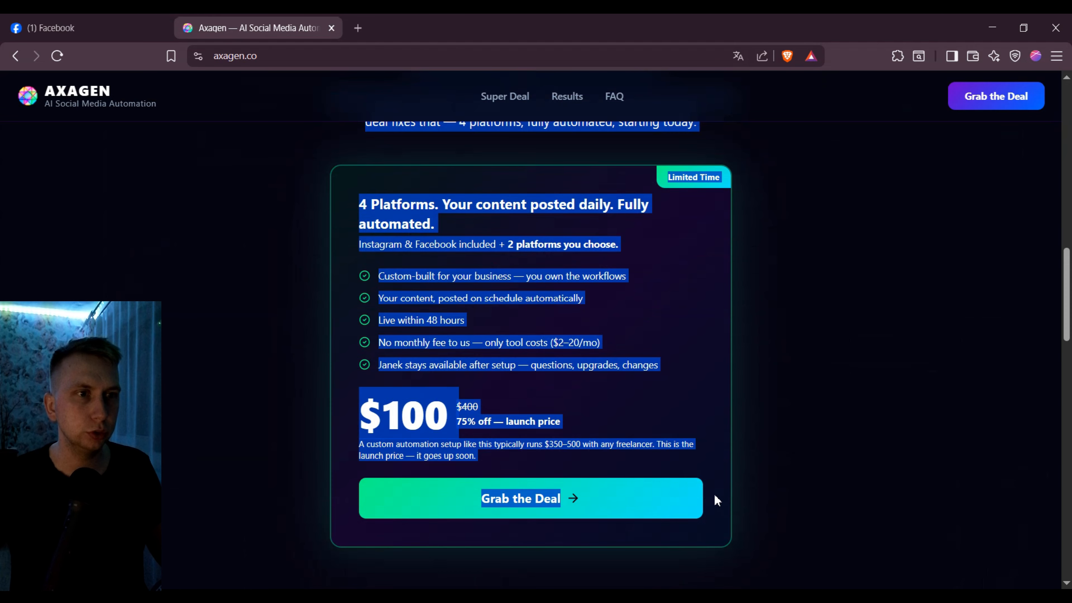
Replace the Axagen website in the current tab with ChatGPT
click(354, 55)
text(cha)
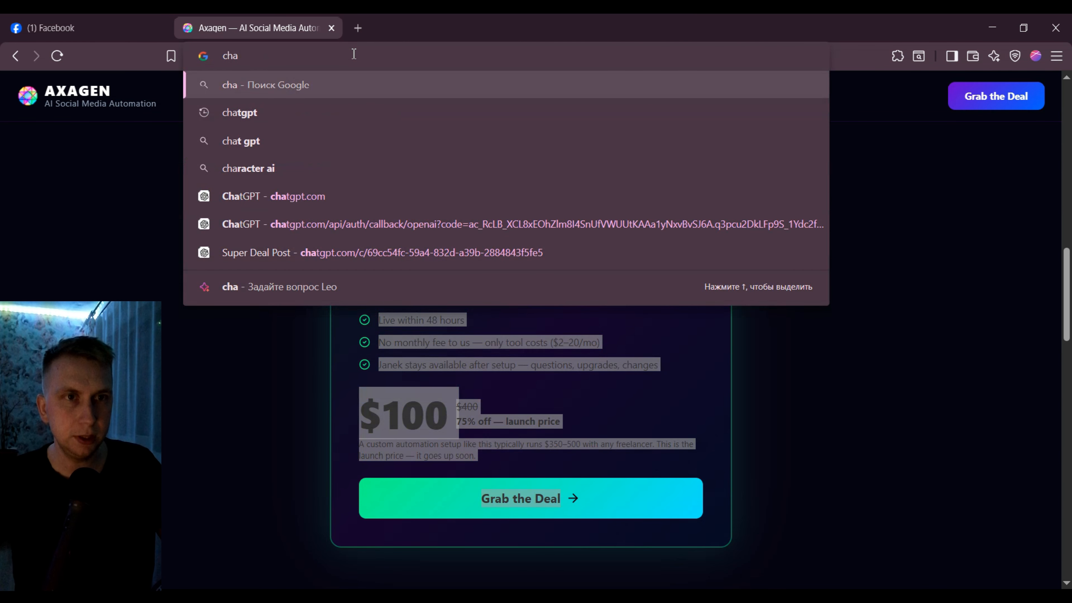
click(375, 196)
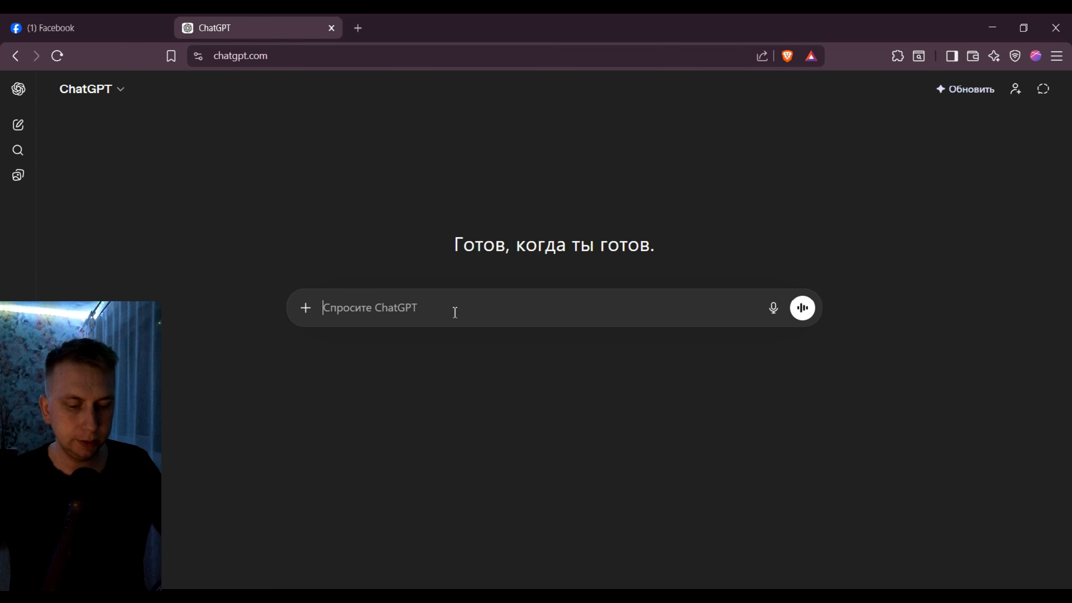
Ask ChatGPT for a Facebook page post with emojis and more selling points than technical detail, followed by the copied Super Deal text
key(ctrl+v)
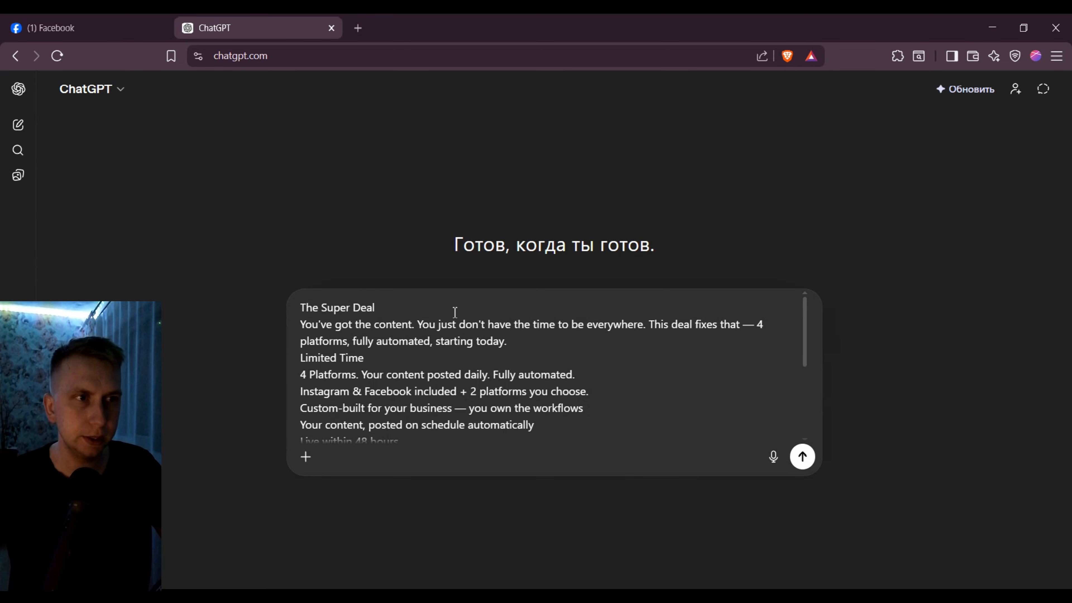
key(ctrl+z)
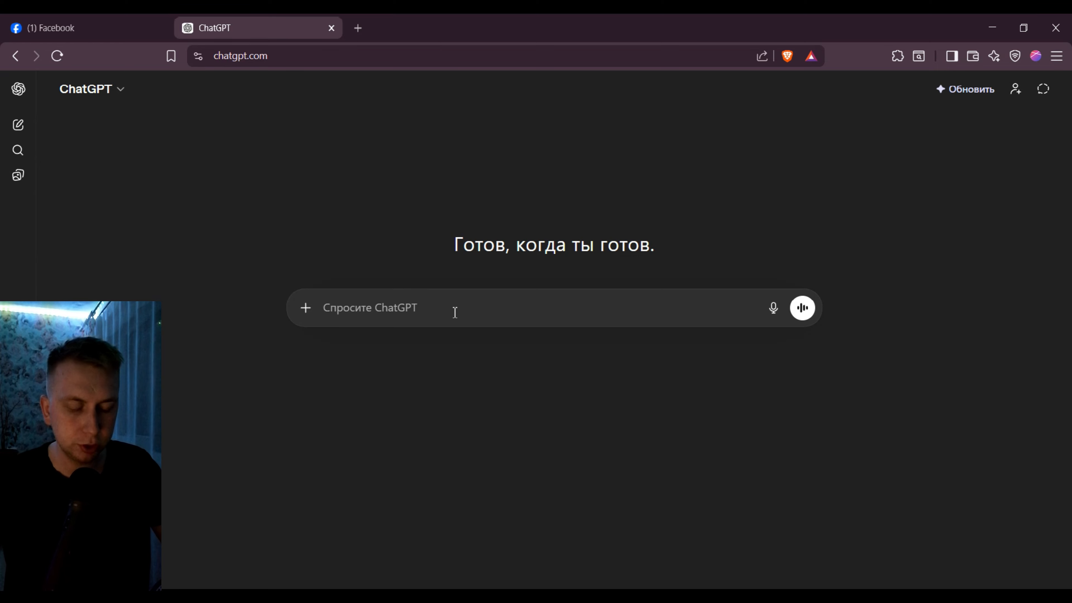
text(write me a facebook post for my page, using emojys and having more selling points not techincal detail:)
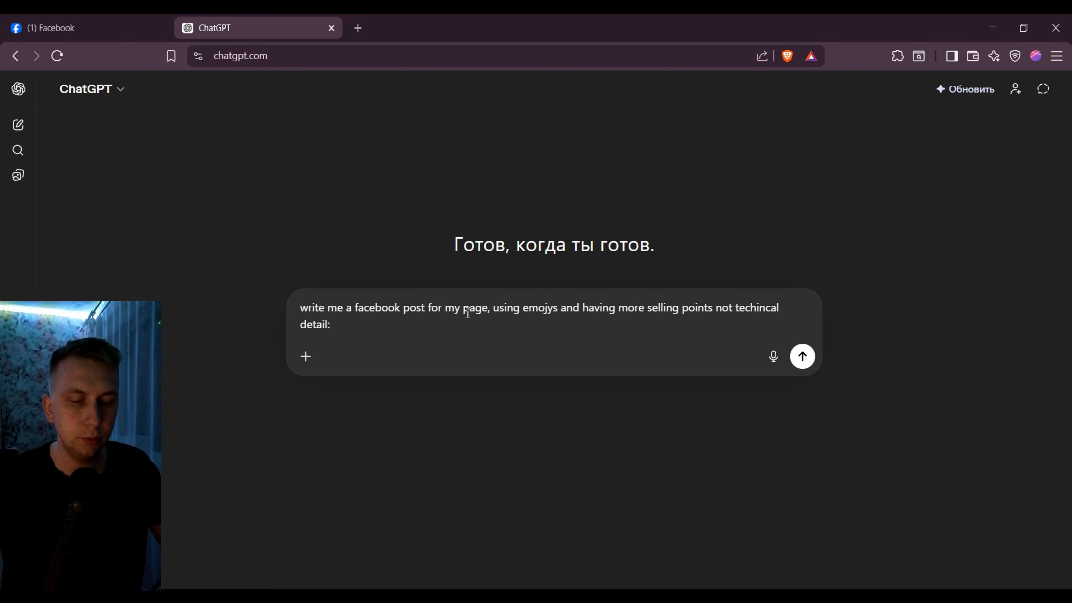
key(ctrl+v)
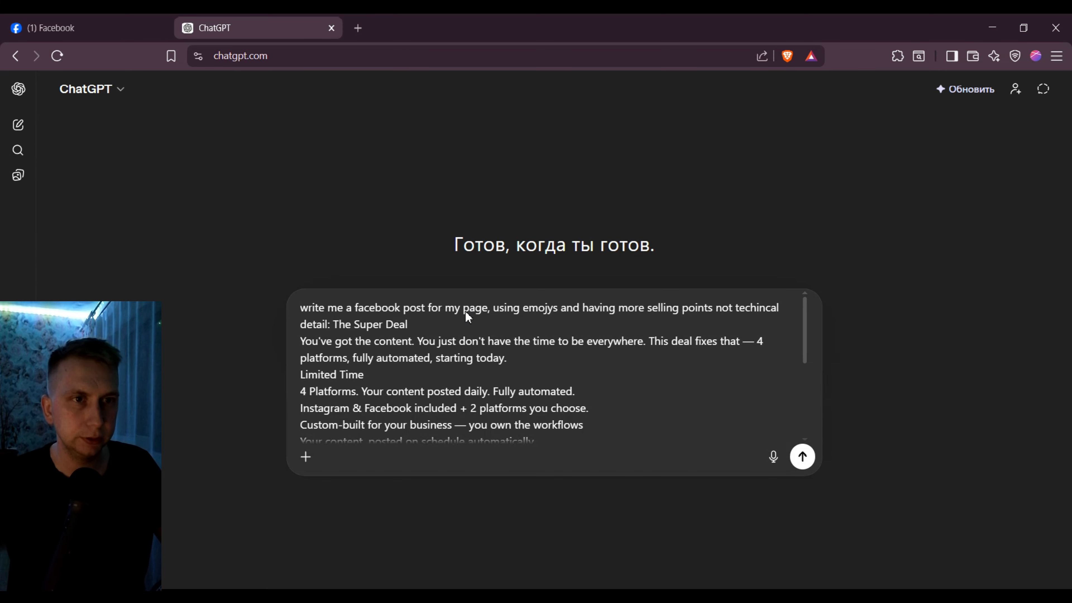
key(Return)
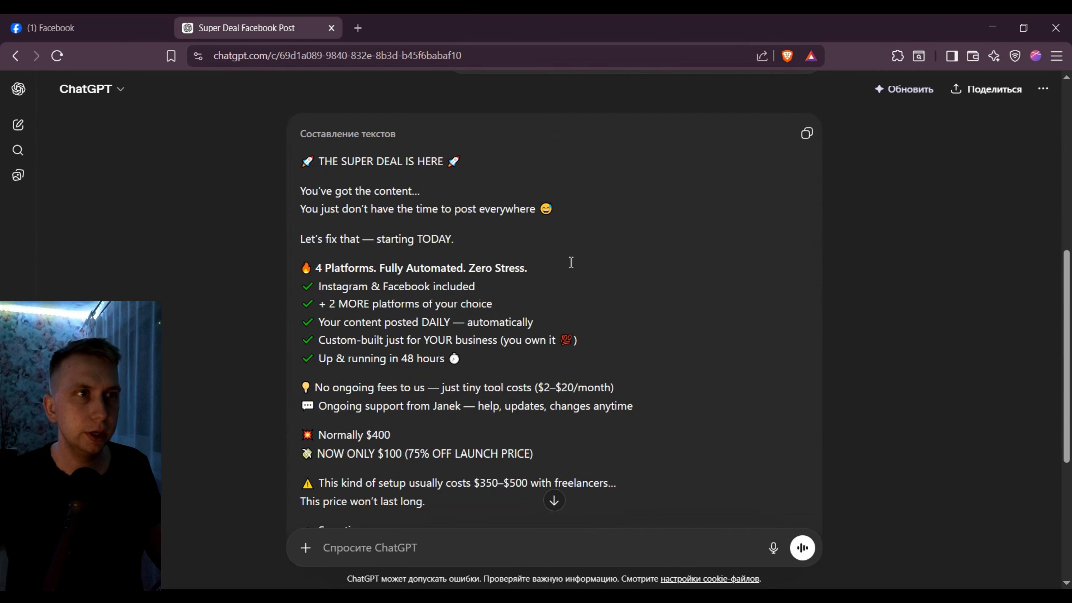
Review the generated post and ask ChatGPT to say shortly at the very beginning what it is about
scroll(572, 264, down, 3)
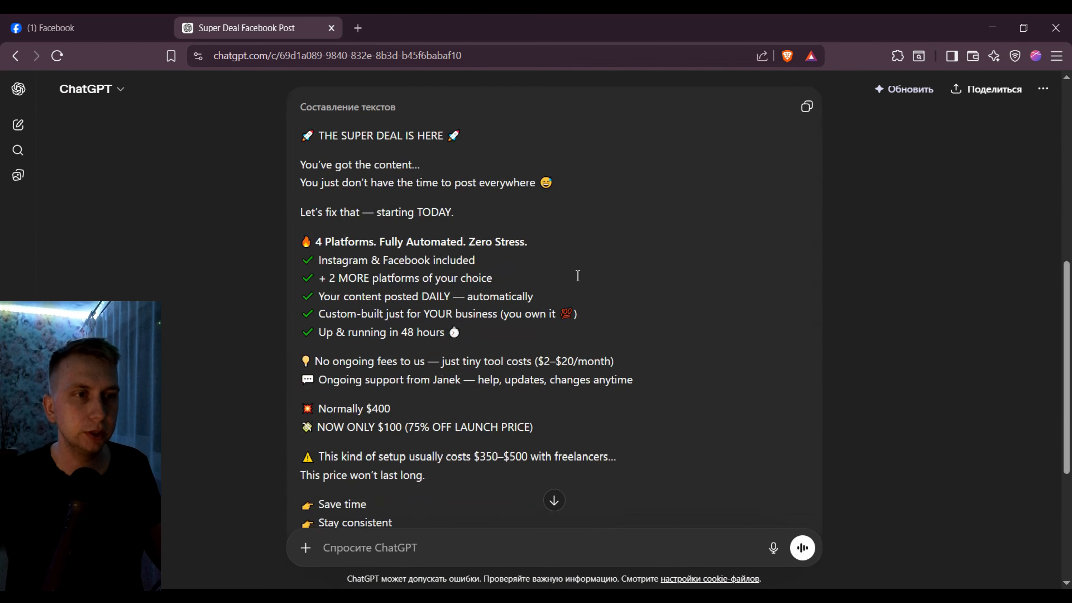
scroll(576, 273, up, 3)
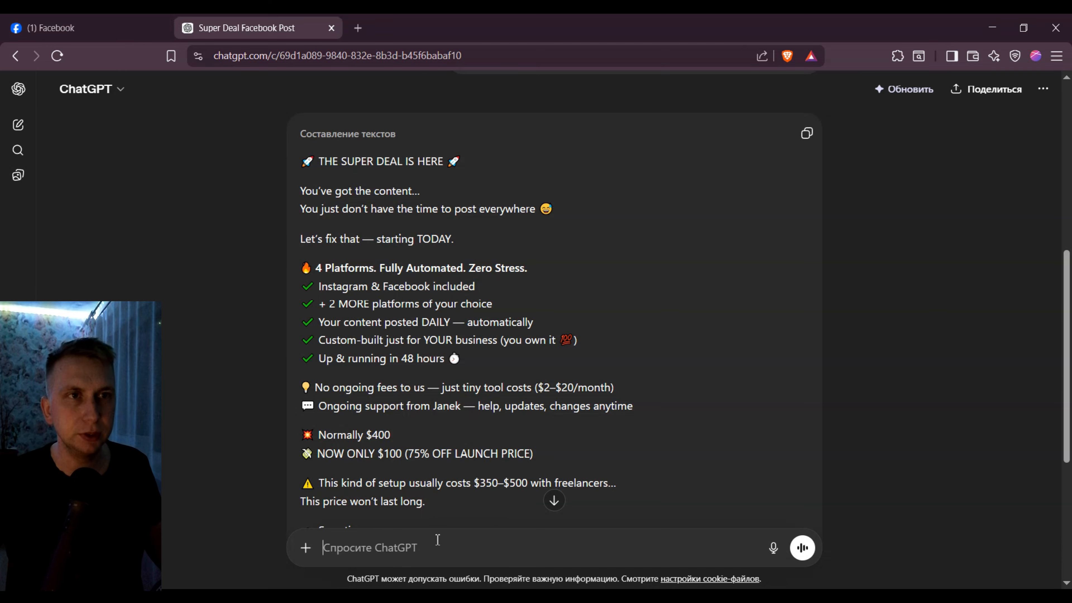
text(in very beggiign shortly tell what this is about)
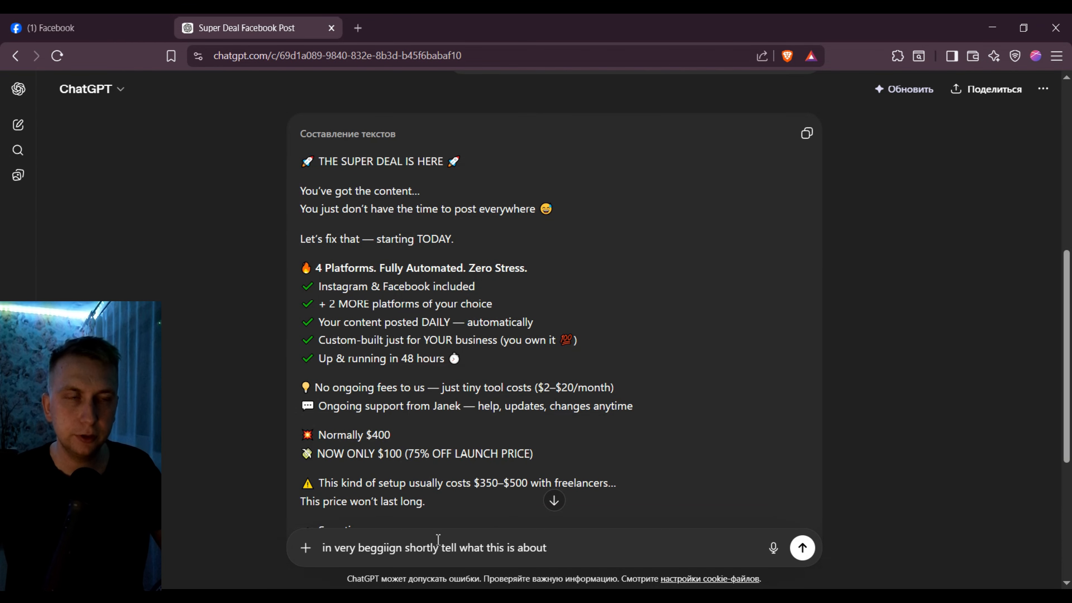
key(Return)
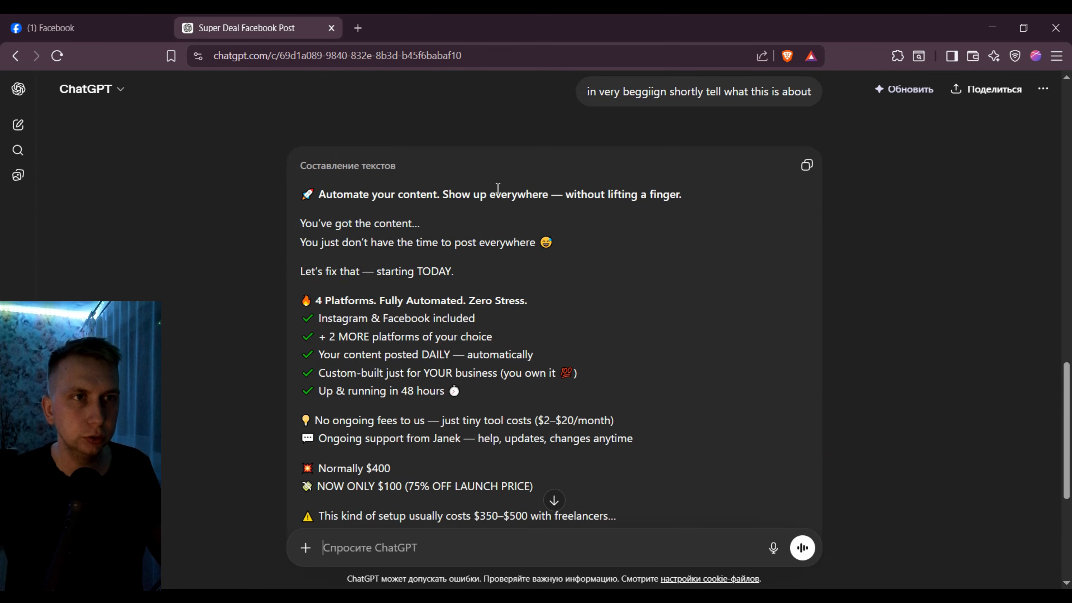
Review and copy the revised post from ChatGPT and paste it as the text of the Facebook post draft
scroll(623, 311, down, 3)
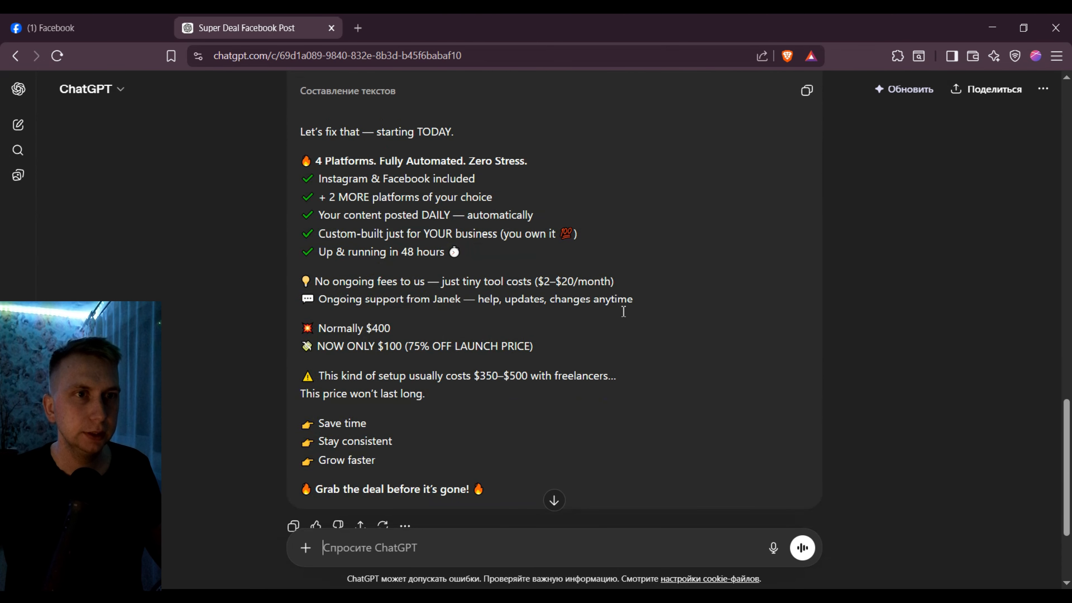
scroll(623, 311, up, 2)
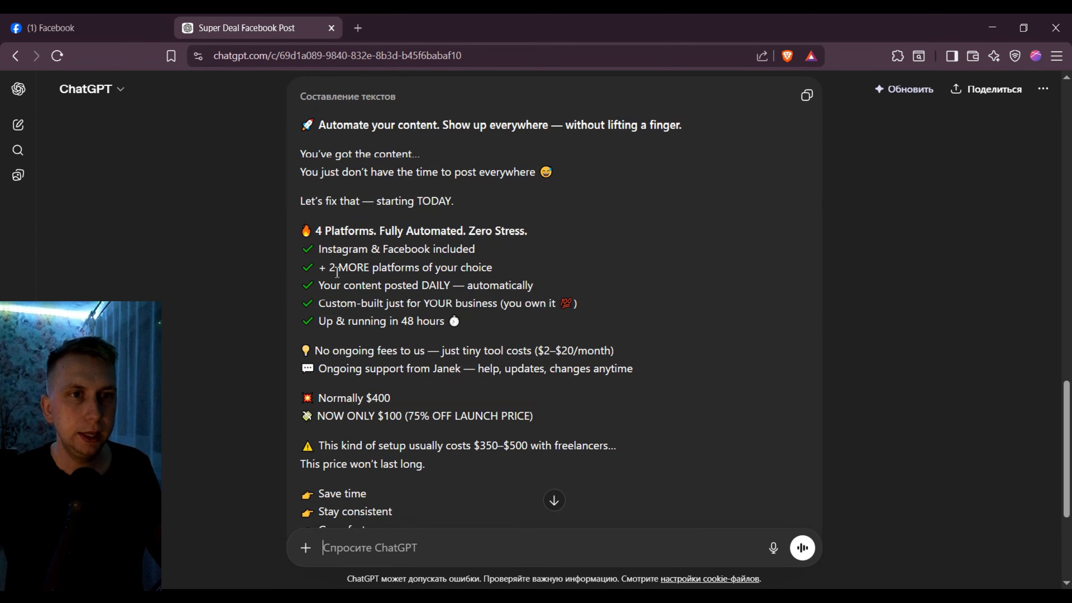
scroll(460, 394, down, 2)
scroll(483, 401, up, 7)
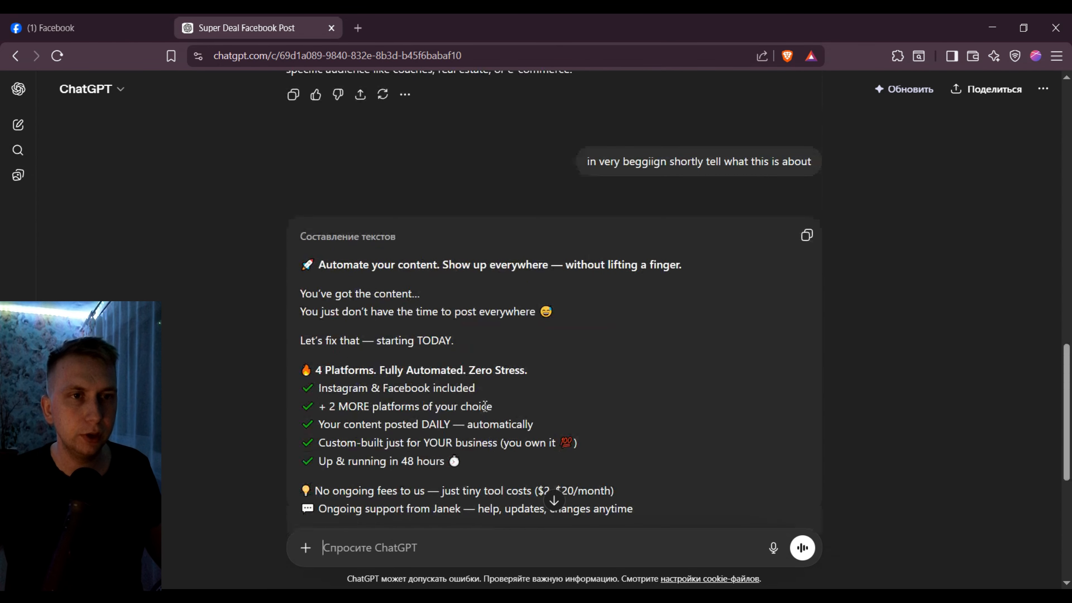
click(807, 310)
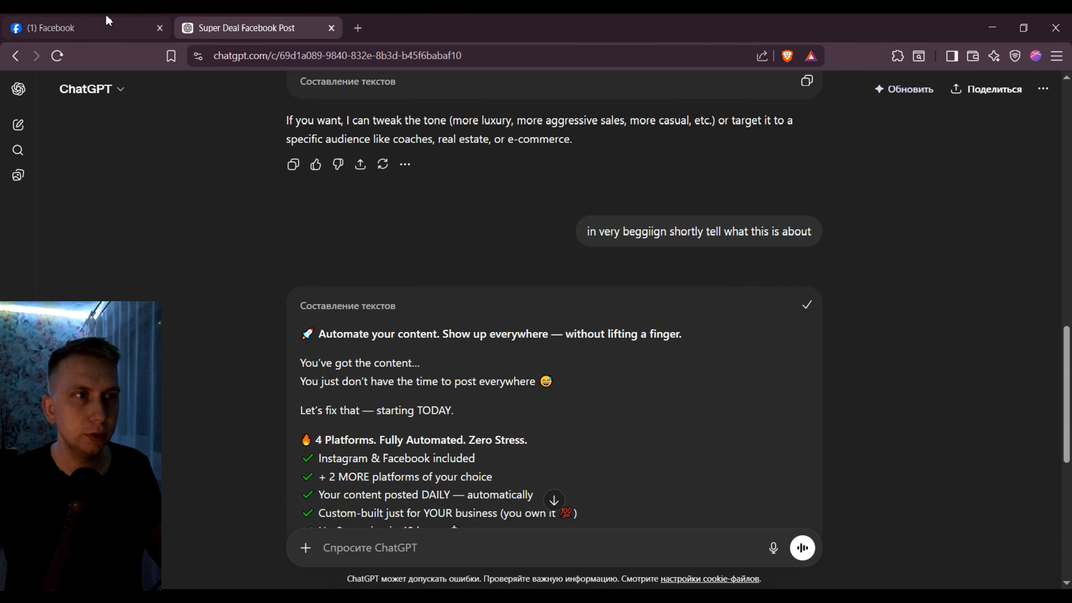
click(84, 28)
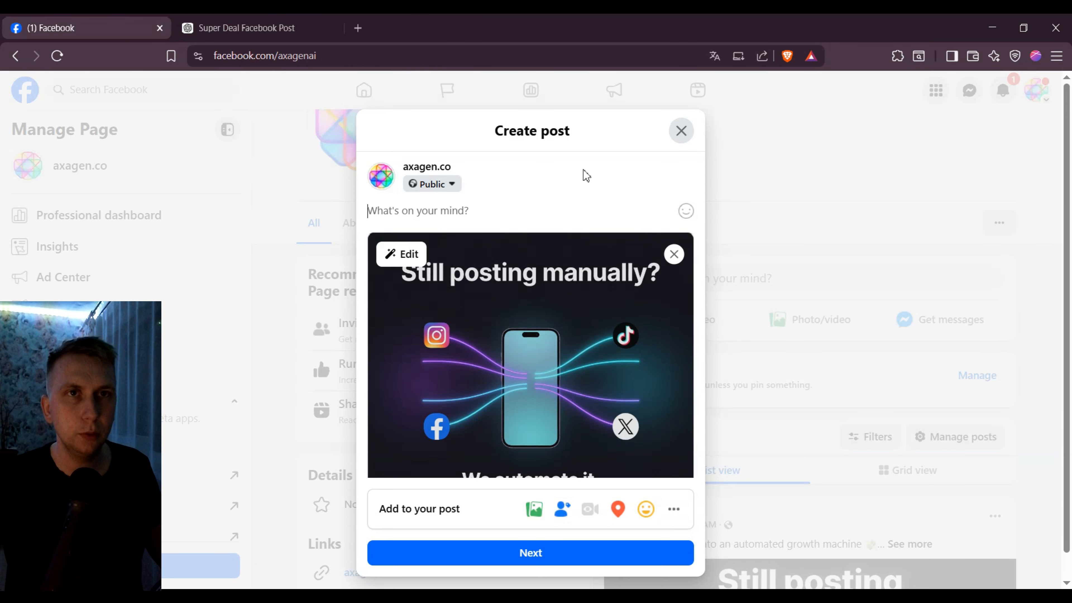
click(494, 218)
key(ctrl+v)
scroll(537, 373, up, 5)
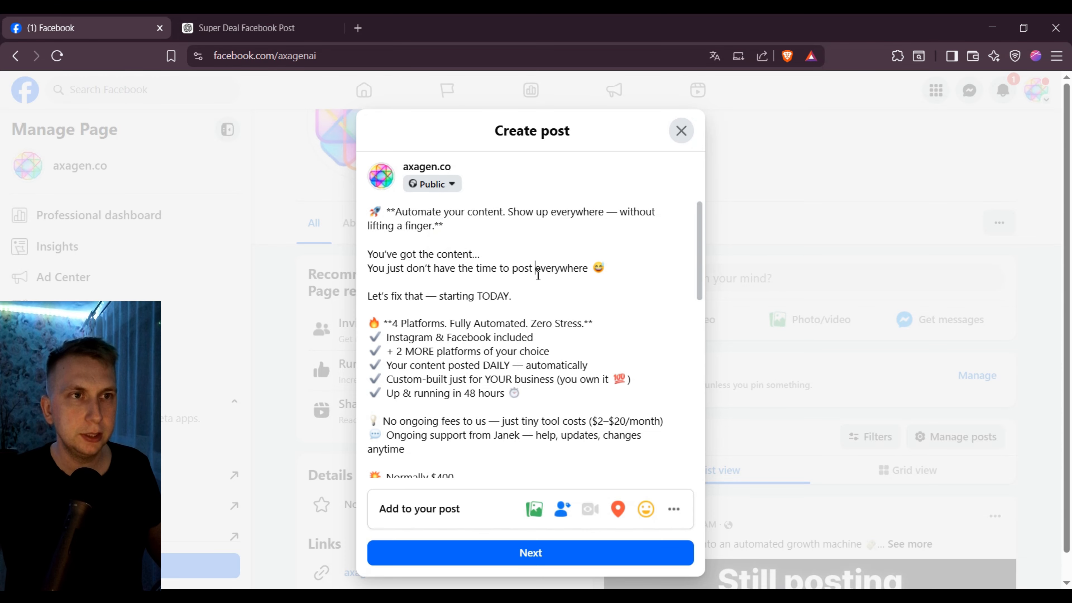
Ask ChatGPT to remove the bold text and super technical stuff from the post and reduce its text
click(251, 20)
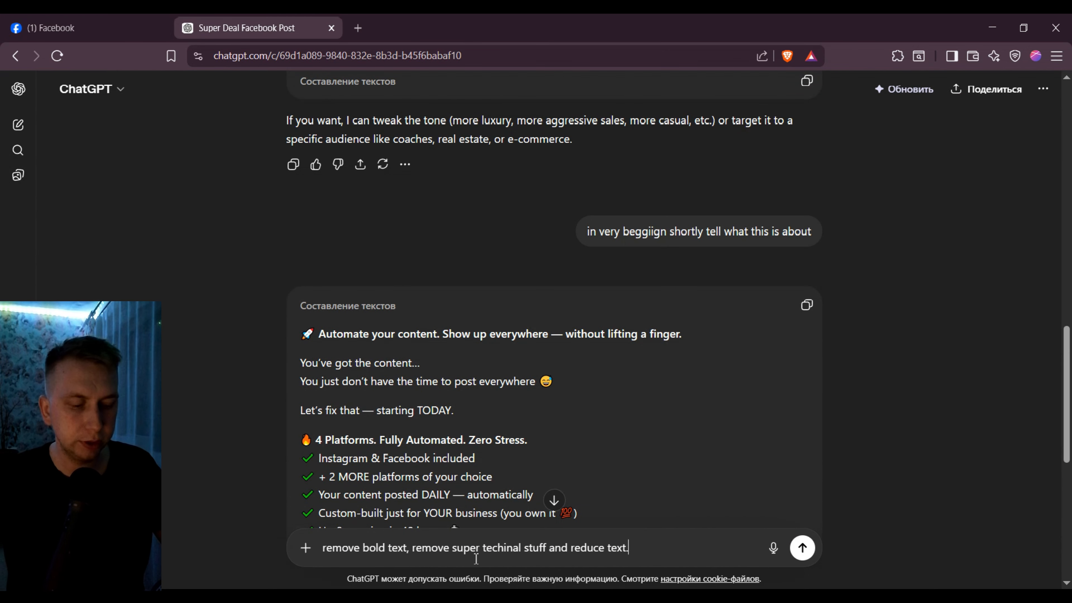
text(.)
key(Return)
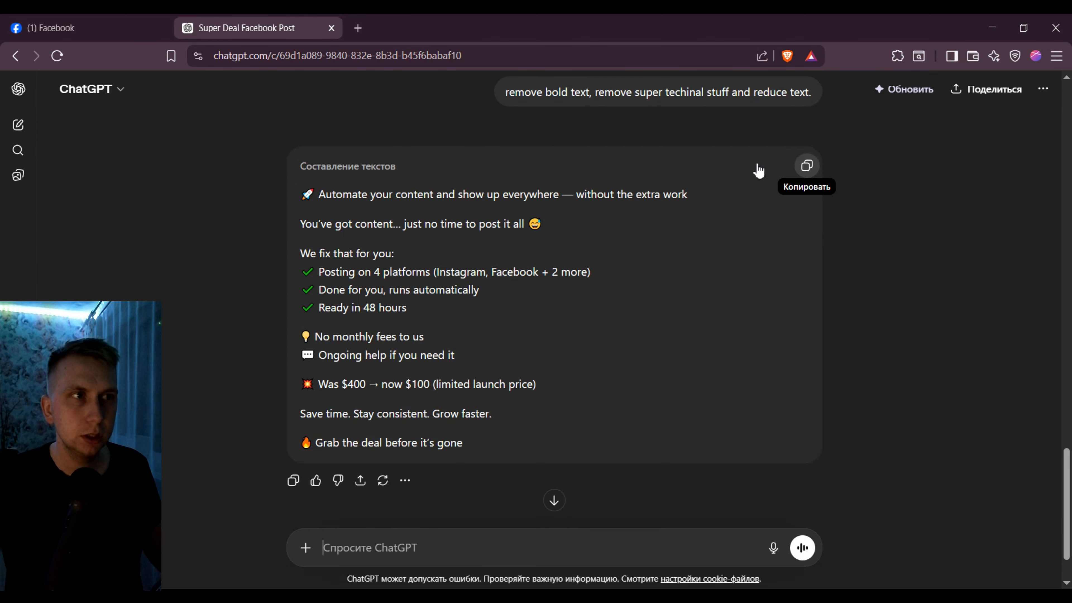
Replace all text in the Facebook post draft with the shortened version from ChatGPT
click(50, 28)
key(ctrl+a)
key(ctrl+v)
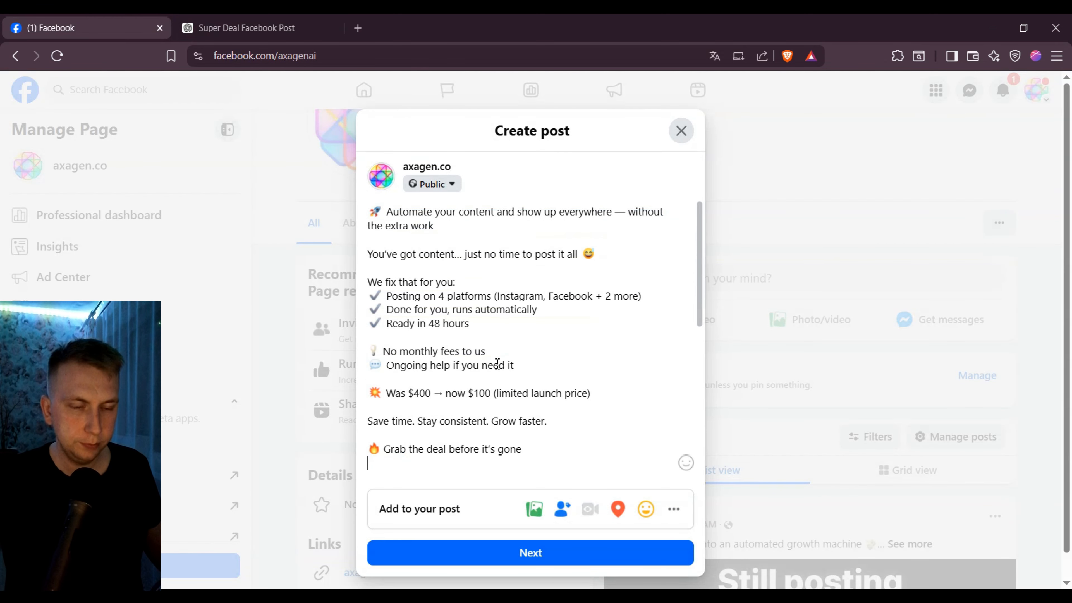
Open the Axagen website in a new tab and copy its address
click(360, 30)
text(axa)
key(Return)
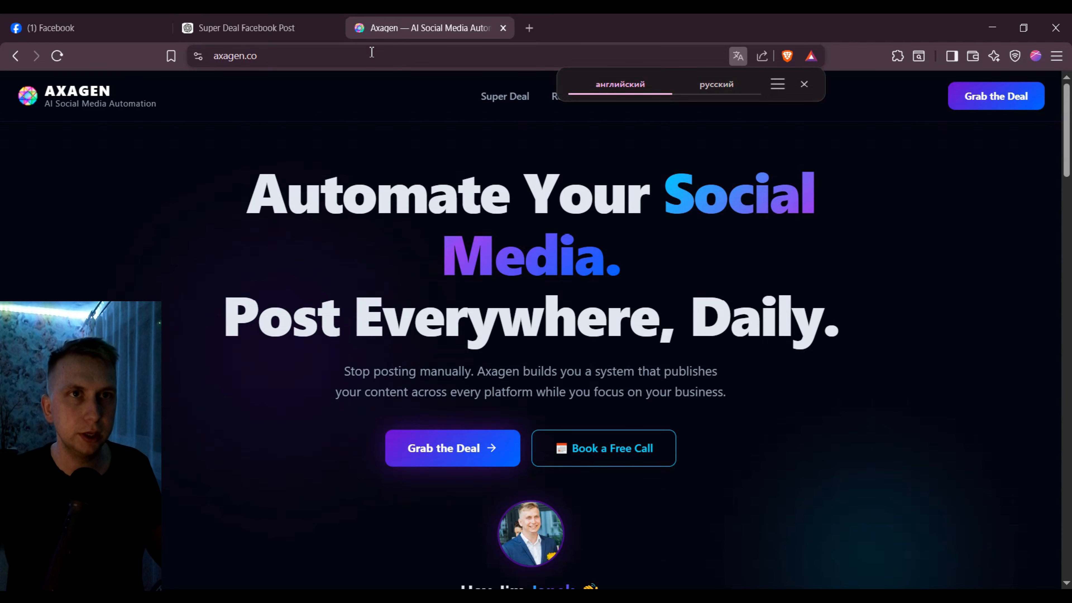
click(371, 52)
key(ctrl+c)
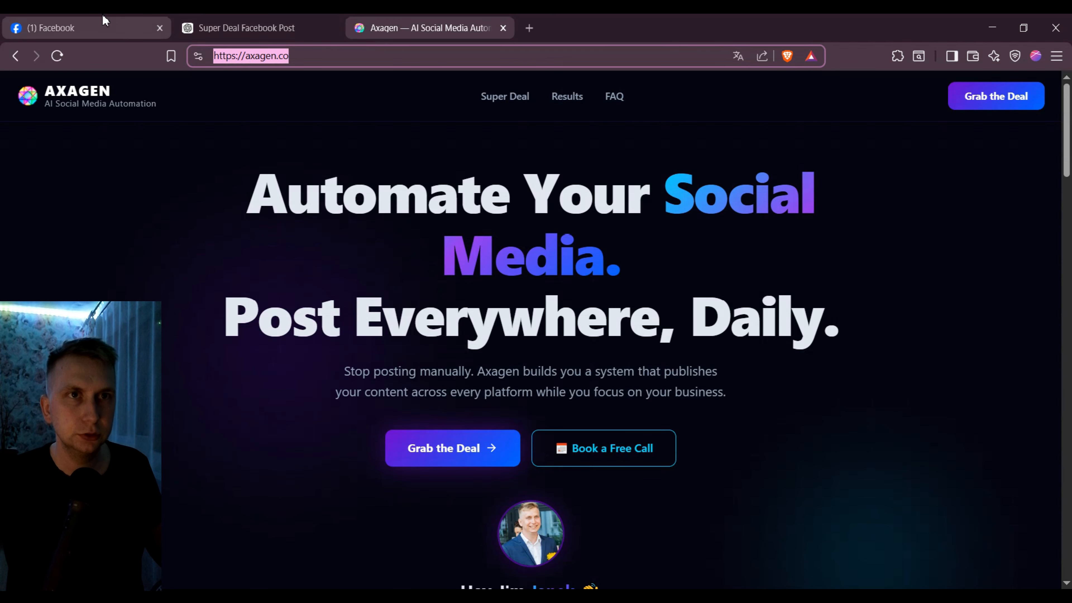
click(103, 23)
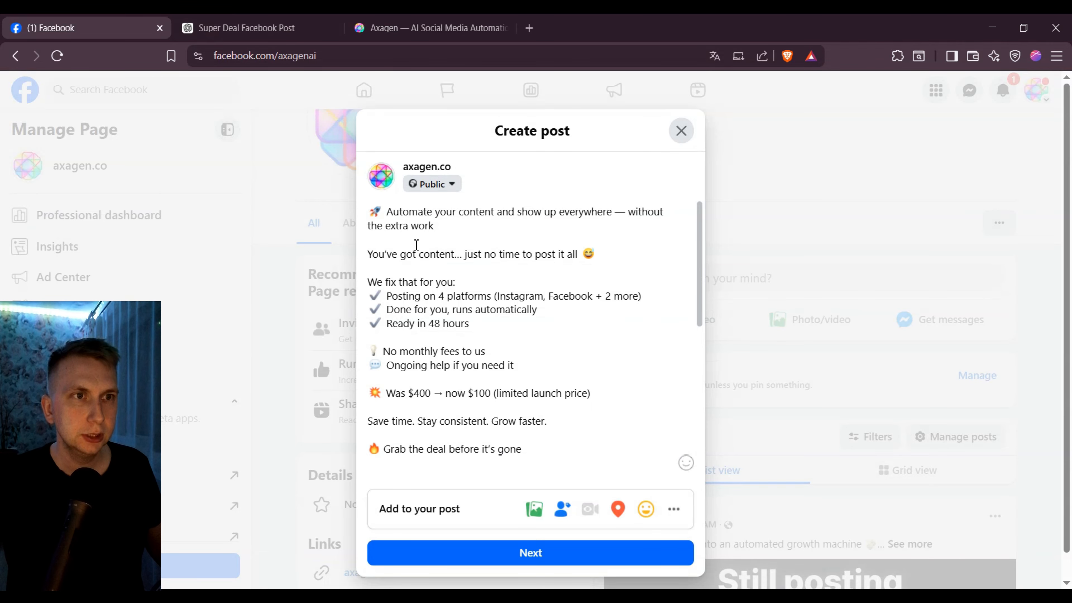
click(391, 270)
key(ctrl+v)
key(Return)
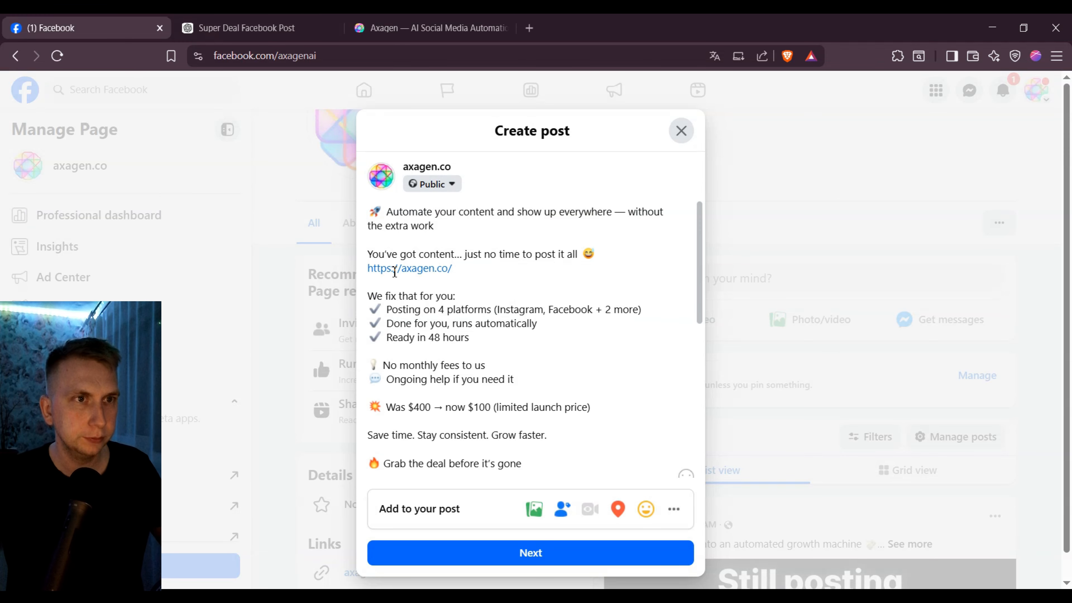
scroll(421, 337, down, 4)
scroll(459, 404, up, 3)
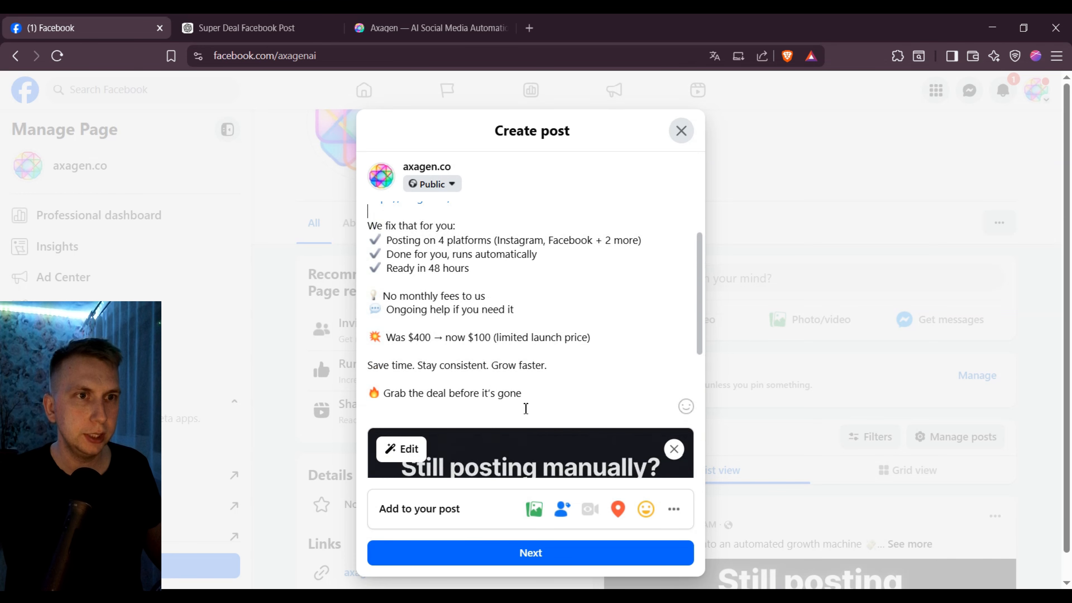
click(530, 395)
text(:)
key(ctrl+v)
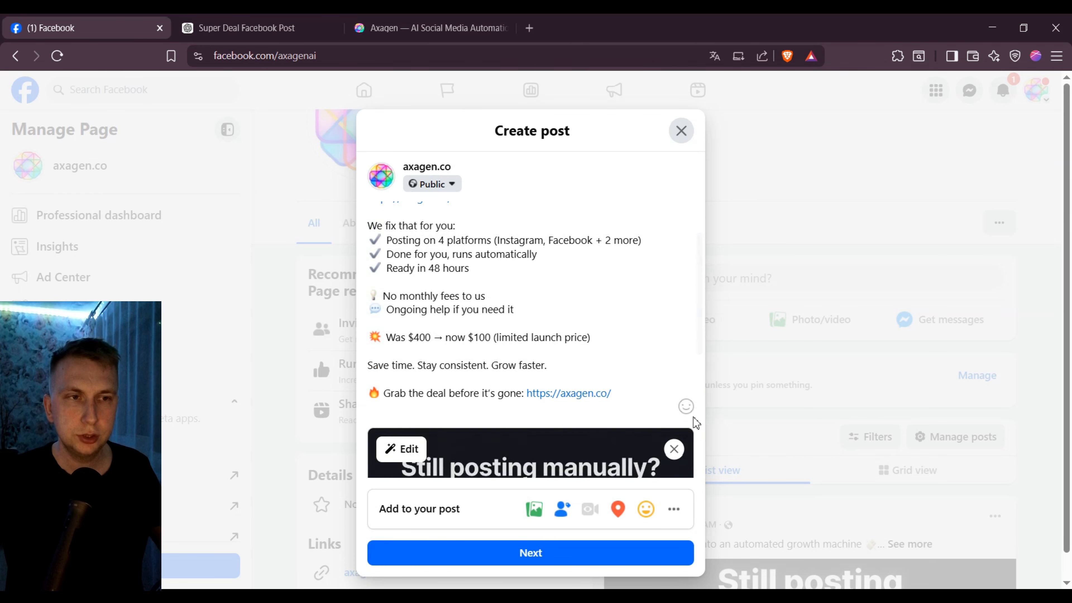
drag(560, 395, 532, 398)
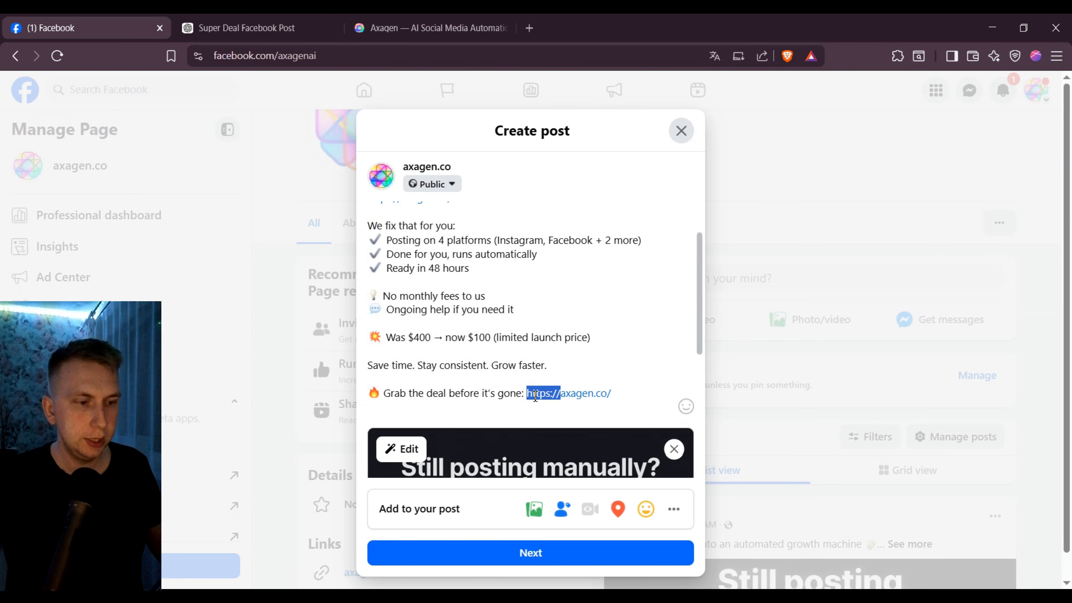
key(BackSpace)
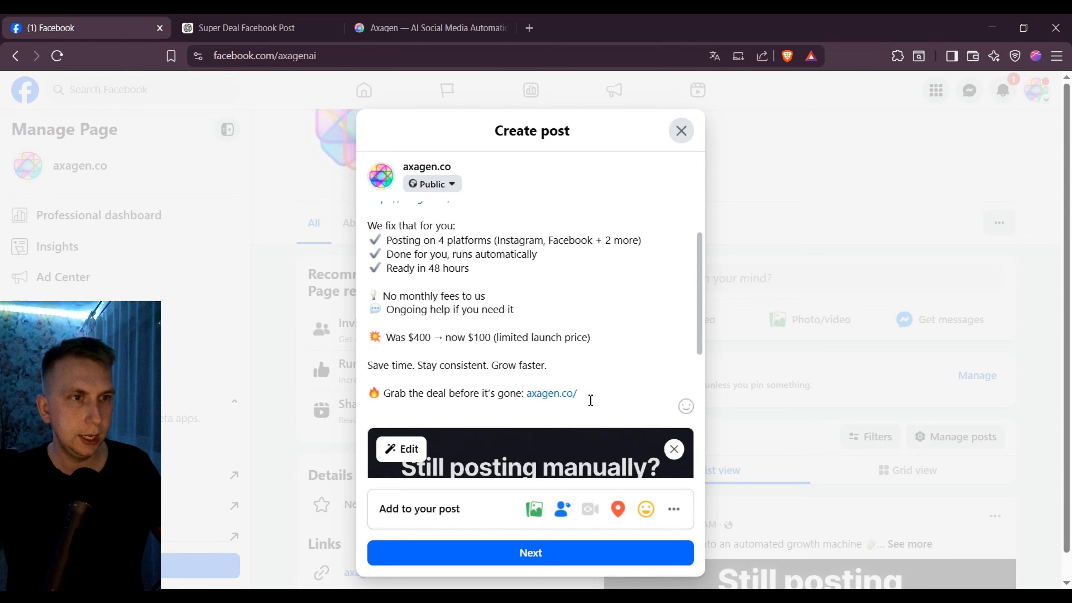
key(BackSpace)
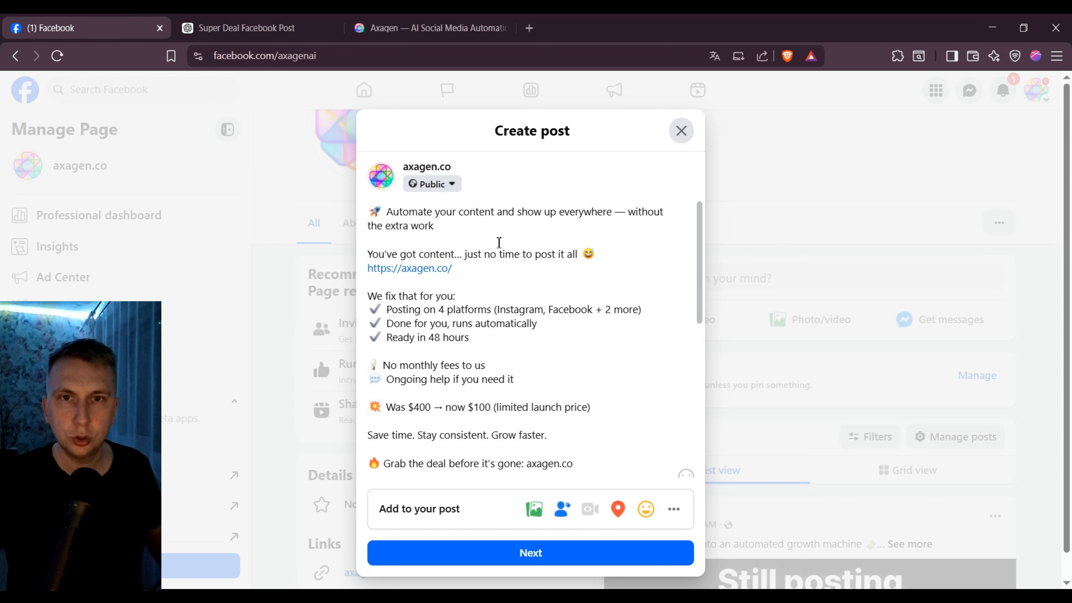
Publish the post immediately to the public with the boost option off, and dismiss the offer to add a Call Now button
scroll(512, 291, down, 3)
click(524, 552)
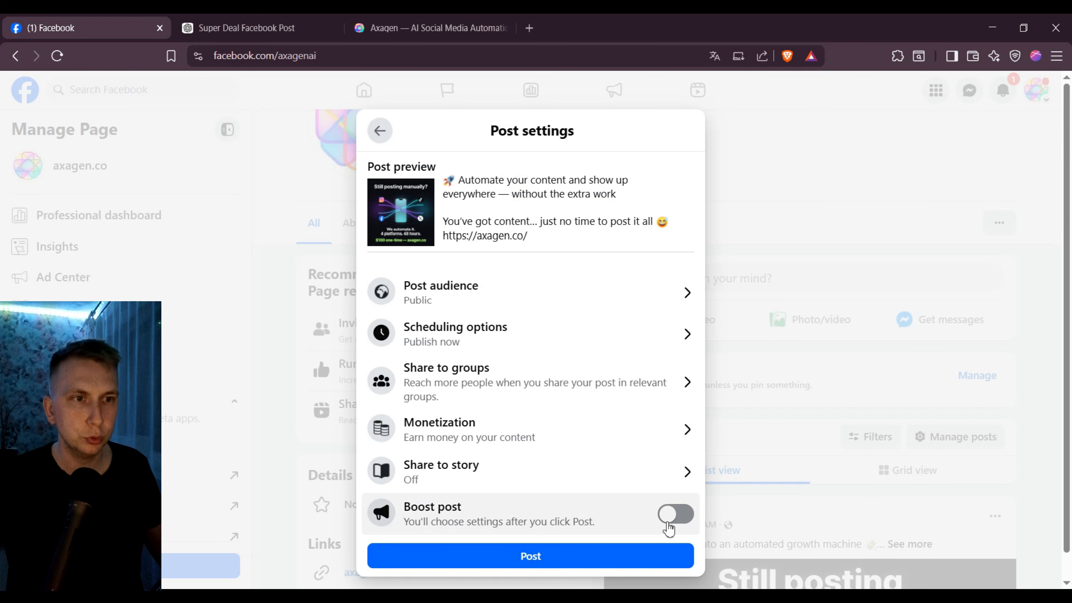
click(519, 556)
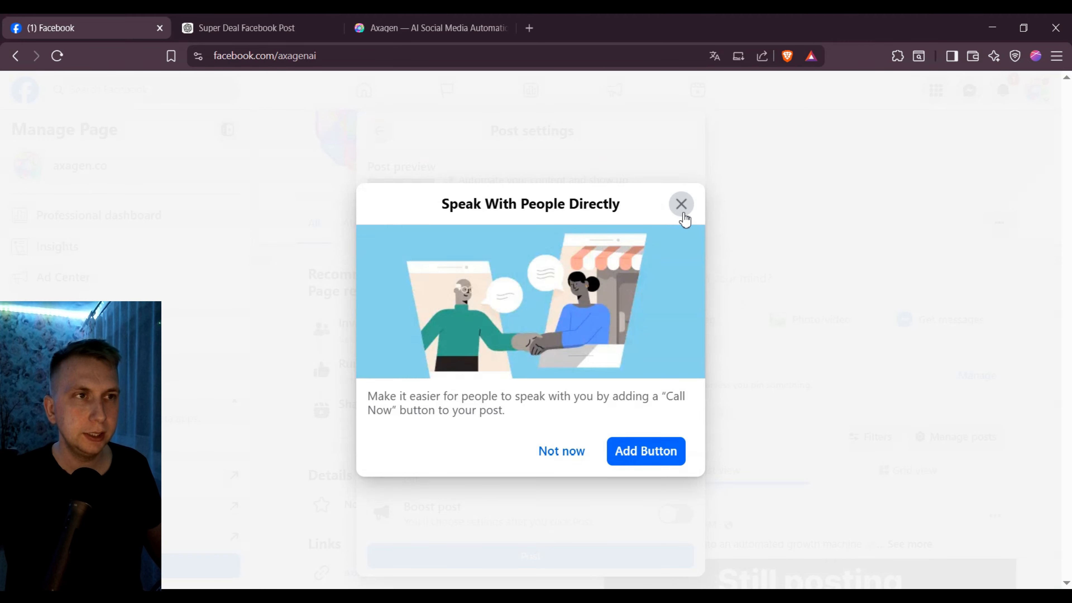
click(681, 206)
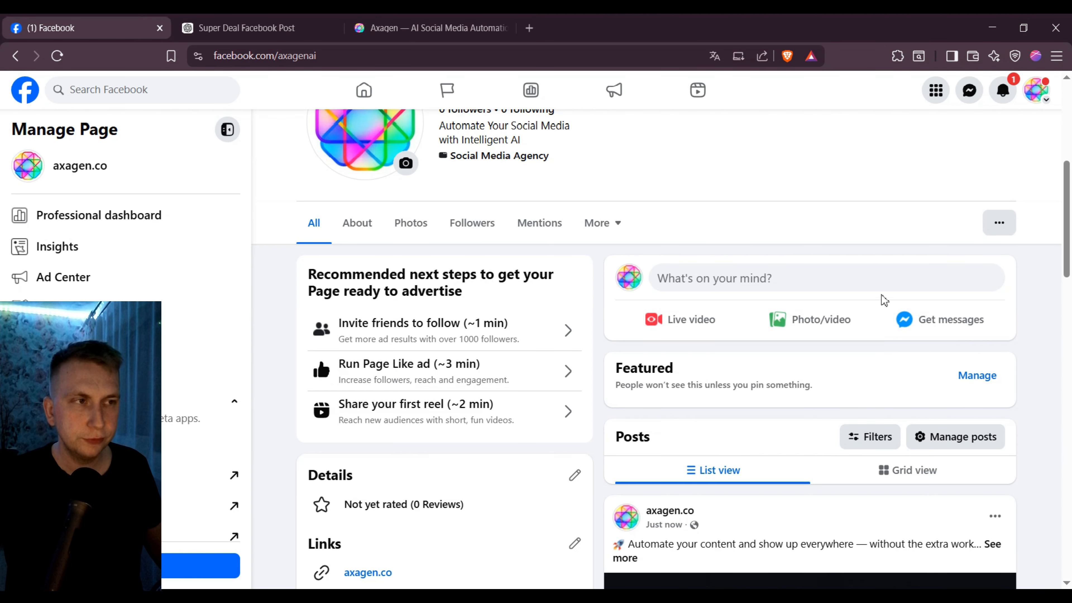
Expand the full text of the newly published post and review its text and image in the page feed
scroll(884, 298, down, 5)
click(631, 350)
scroll(747, 309, down, 1)
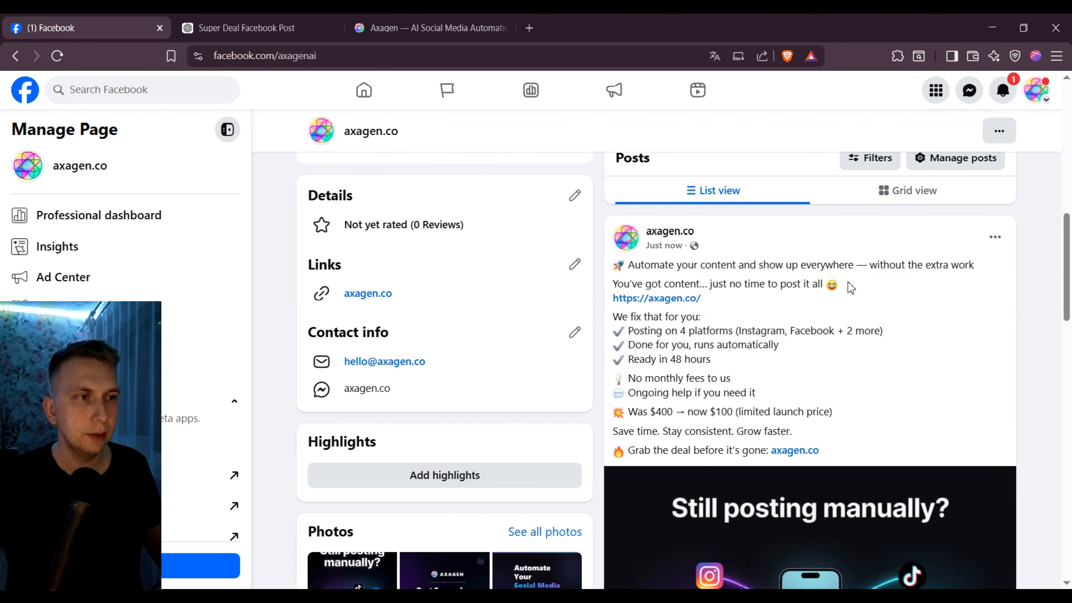
scroll(850, 285, down, 3)
scroll(868, 314, down, 8)
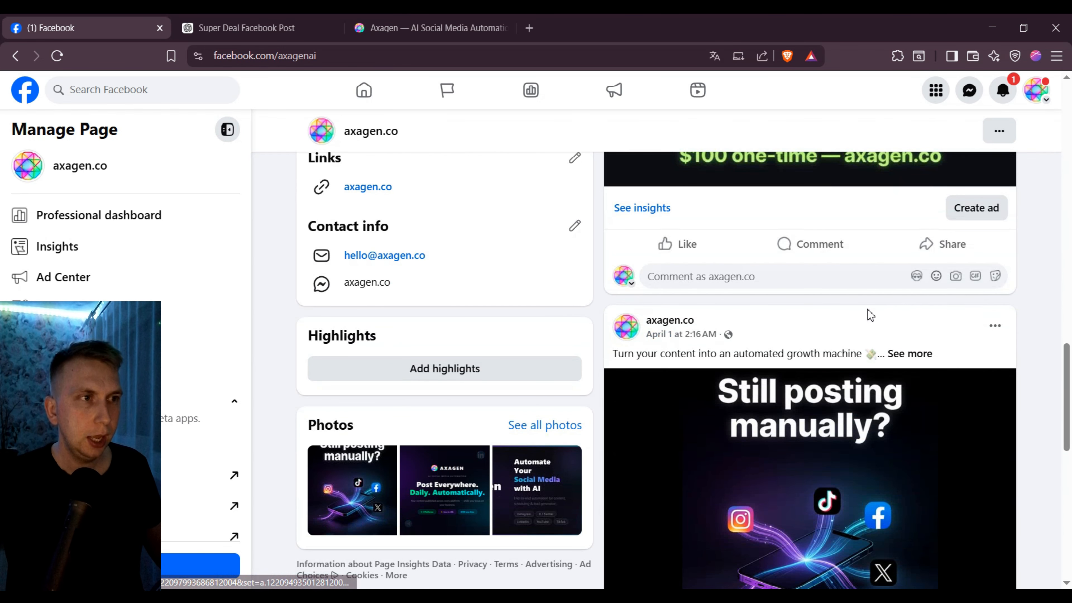
scroll(869, 315, up, 6)
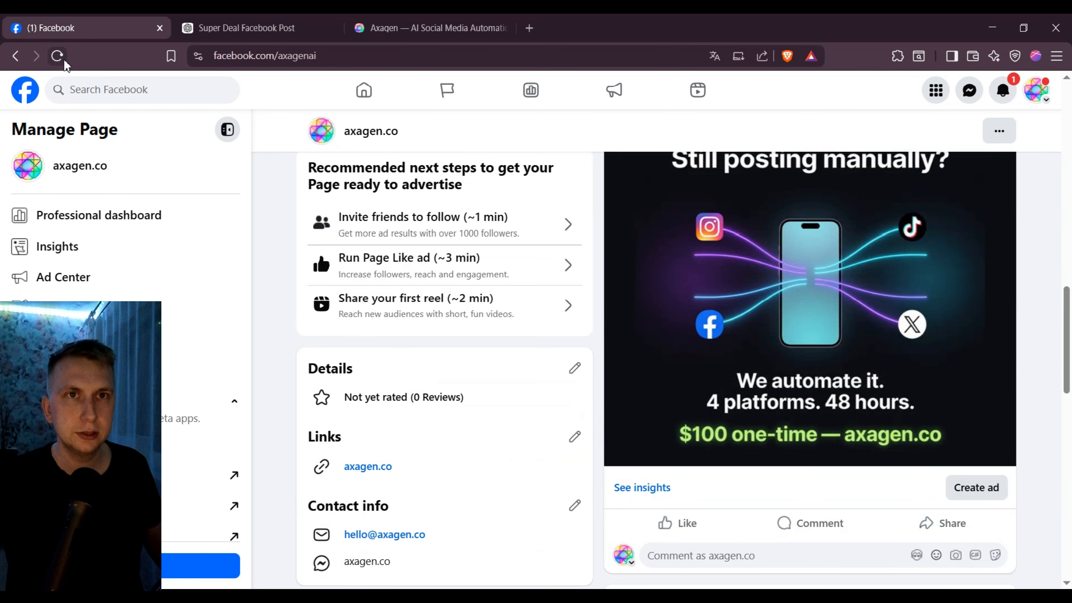
Reload the Facebook page and start boosting the newly published post
click(61, 60)
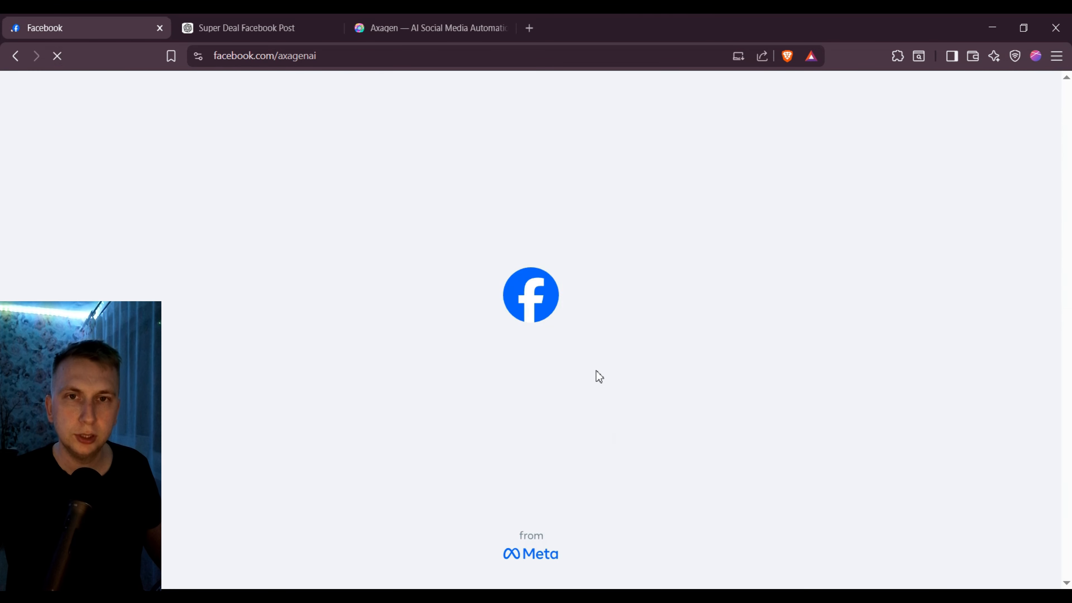
scroll(809, 336, down, 7)
scroll(809, 336, up, 4)
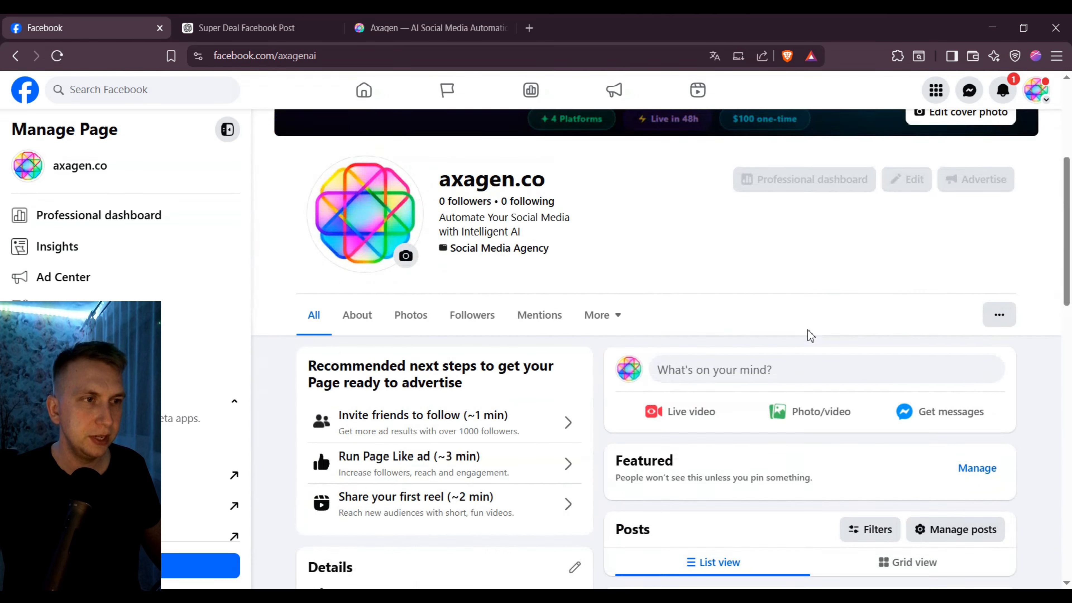
scroll(810, 337, down, 5)
scroll(811, 336, down, 4)
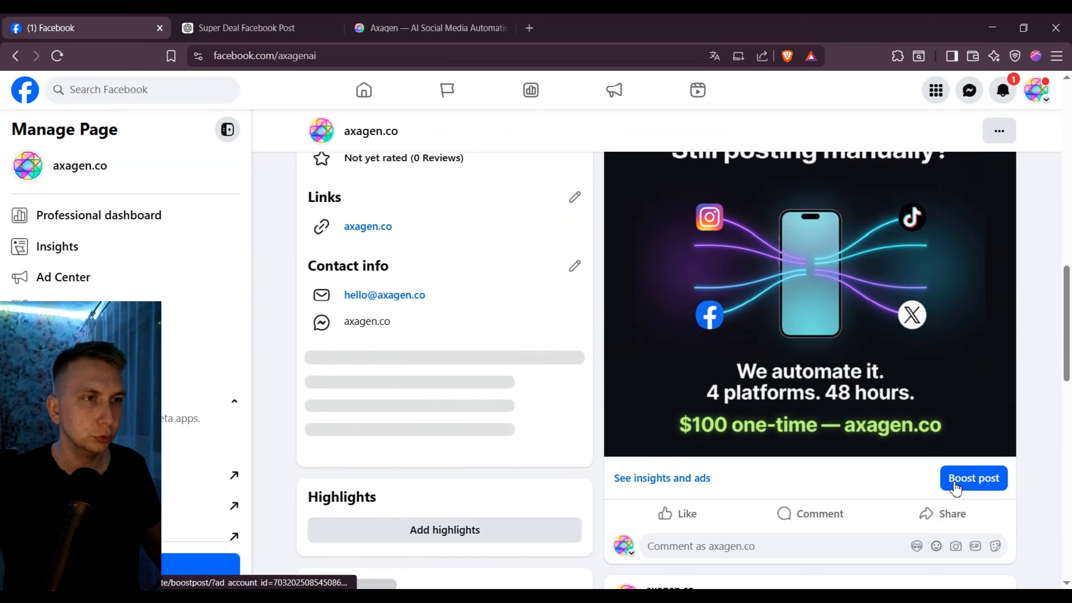
click(973, 545)
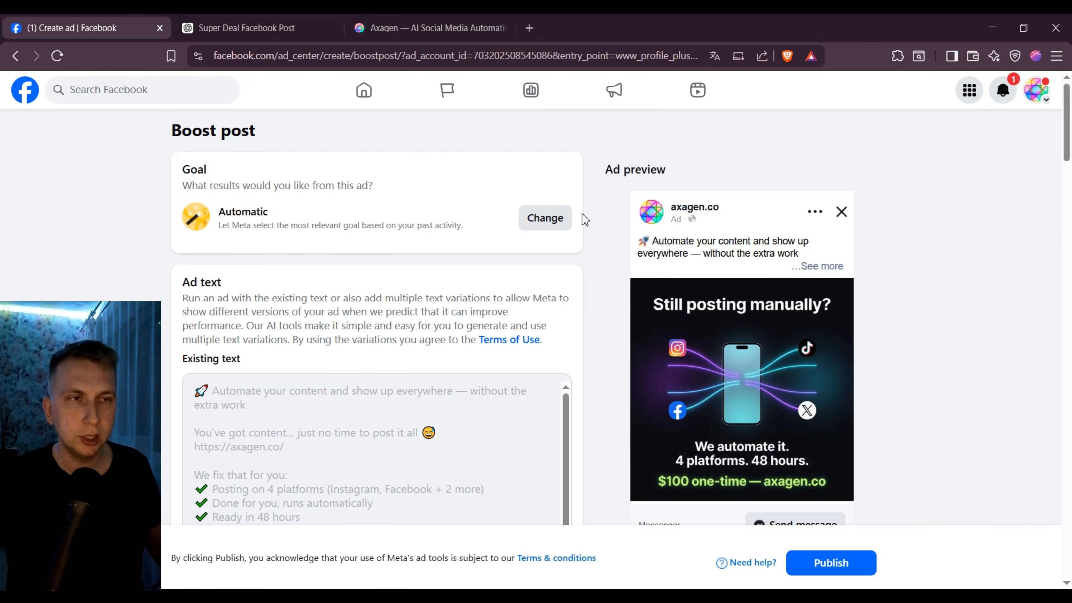
Open the goal choices for the boosted post and examine the available goals, including the Get more messages ad examples
click(544, 218)
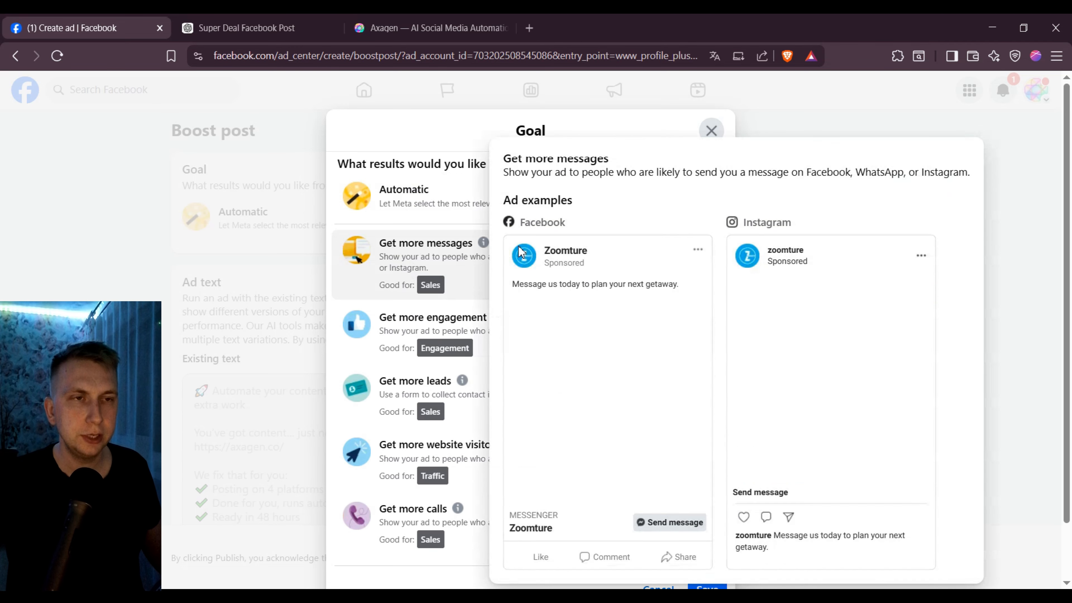
scroll(470, 286, down, 2)
scroll(470, 286, up, 2)
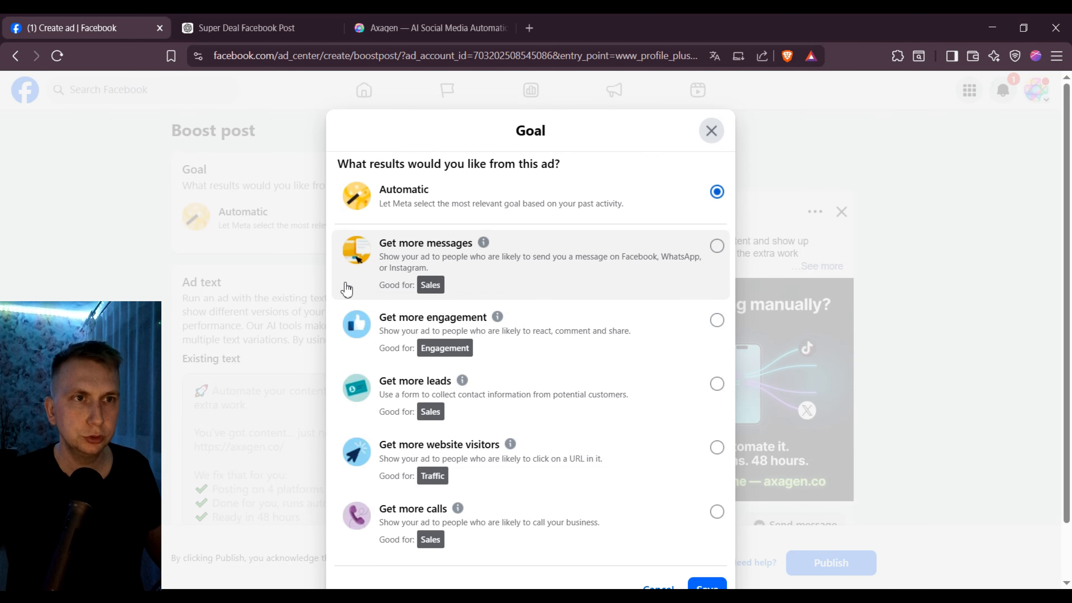
scroll(596, 347, down, 2)
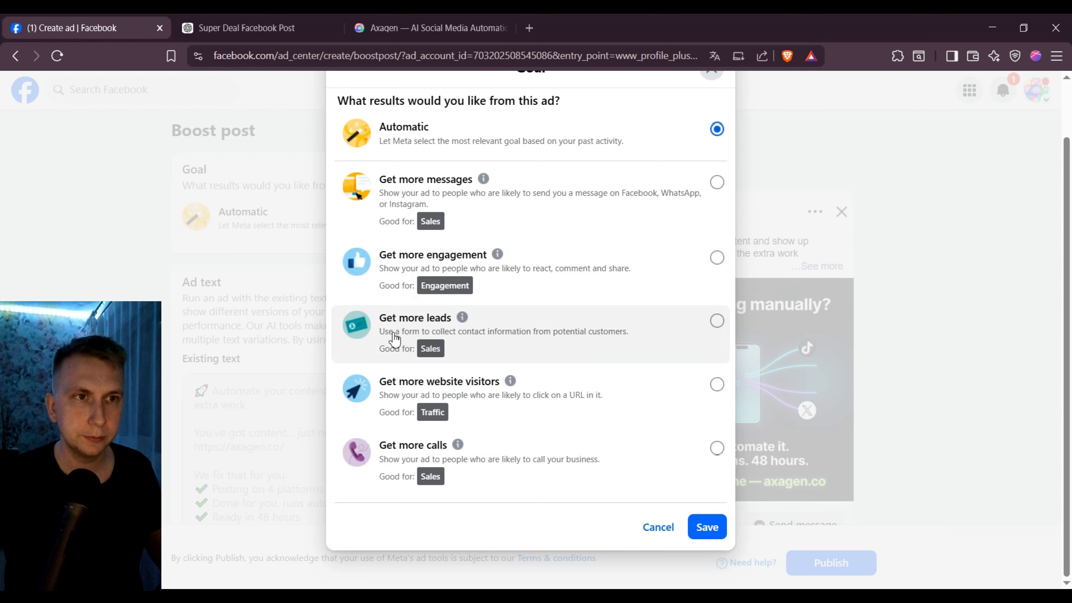
right_click(480, 343)
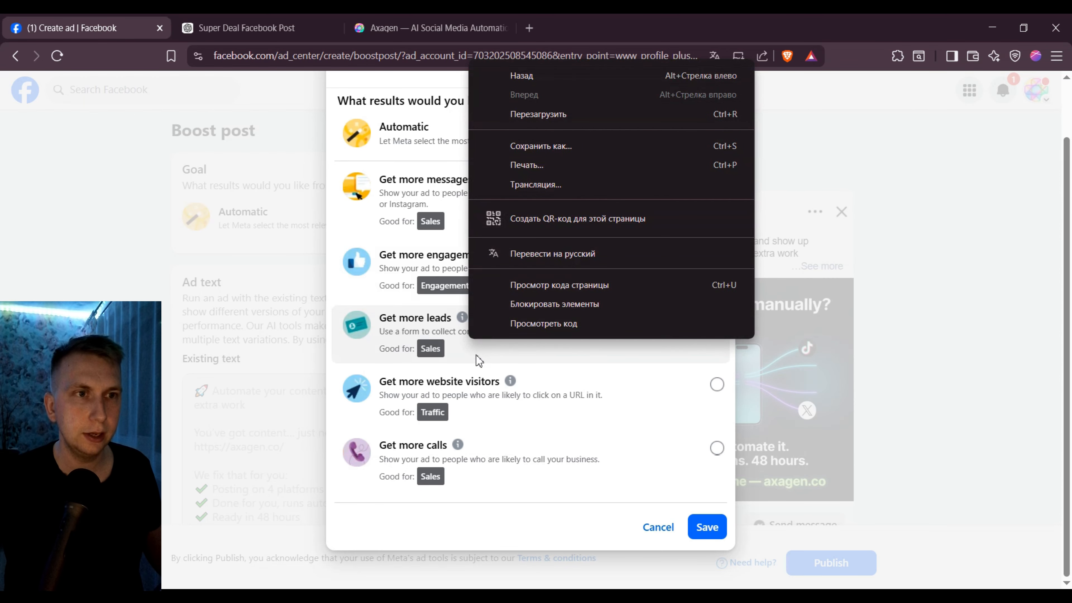
click(474, 359)
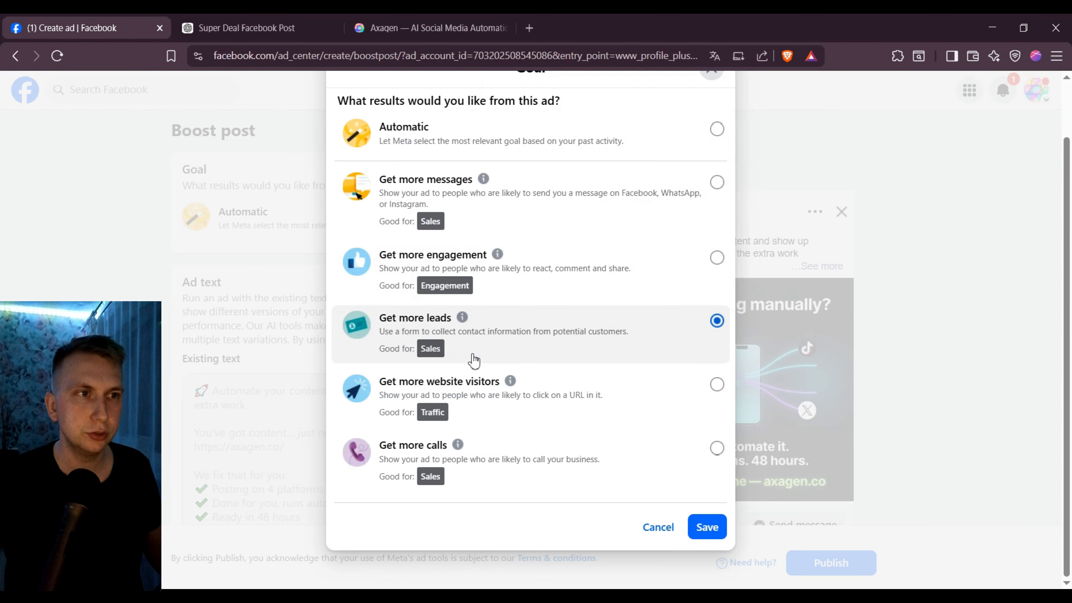
click(536, 153)
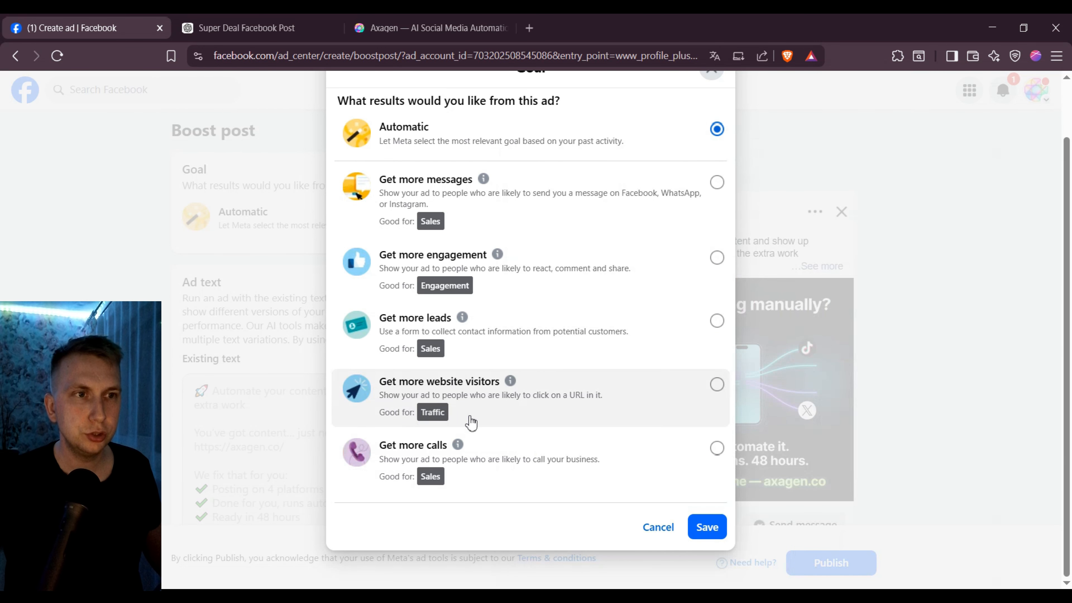
Set the ad's goal to Get more website visitors and save it
mouse_move(557, 390)
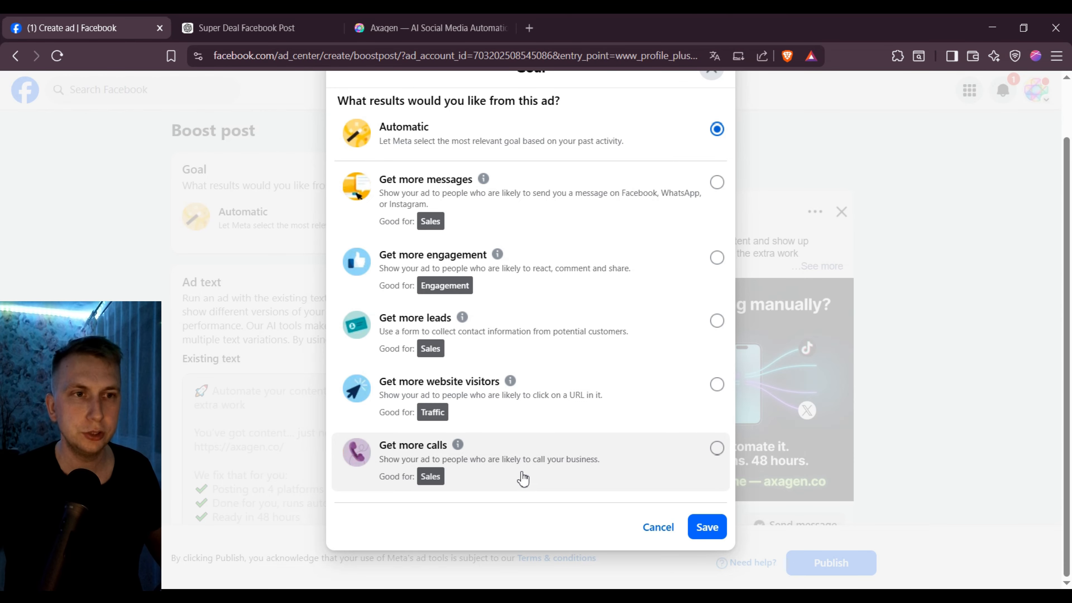
scroll(664, 462, up, 2)
scroll(476, 422, down, 2)
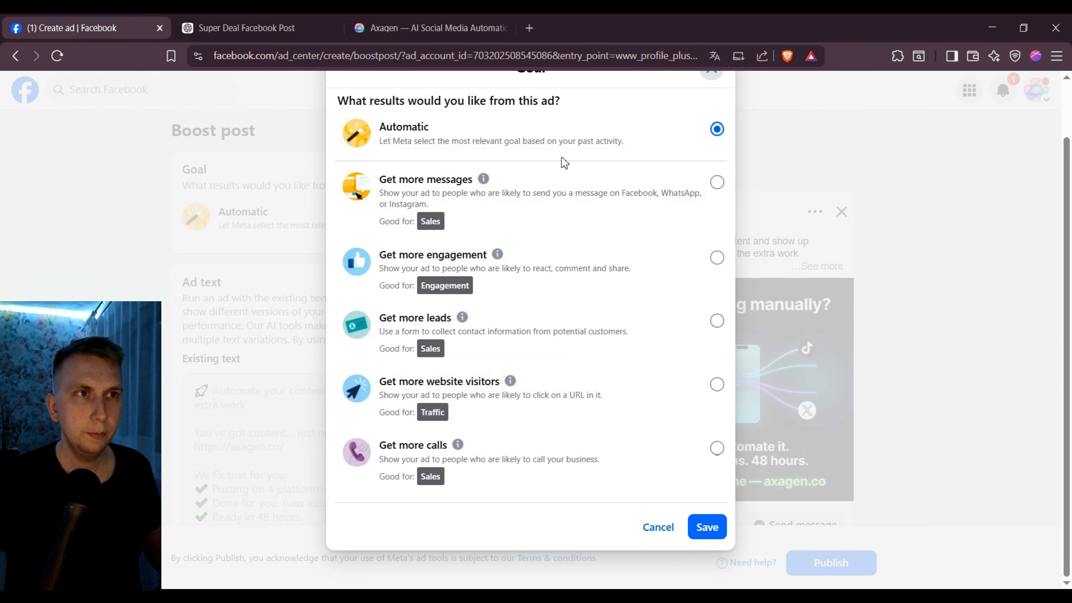
click(602, 407)
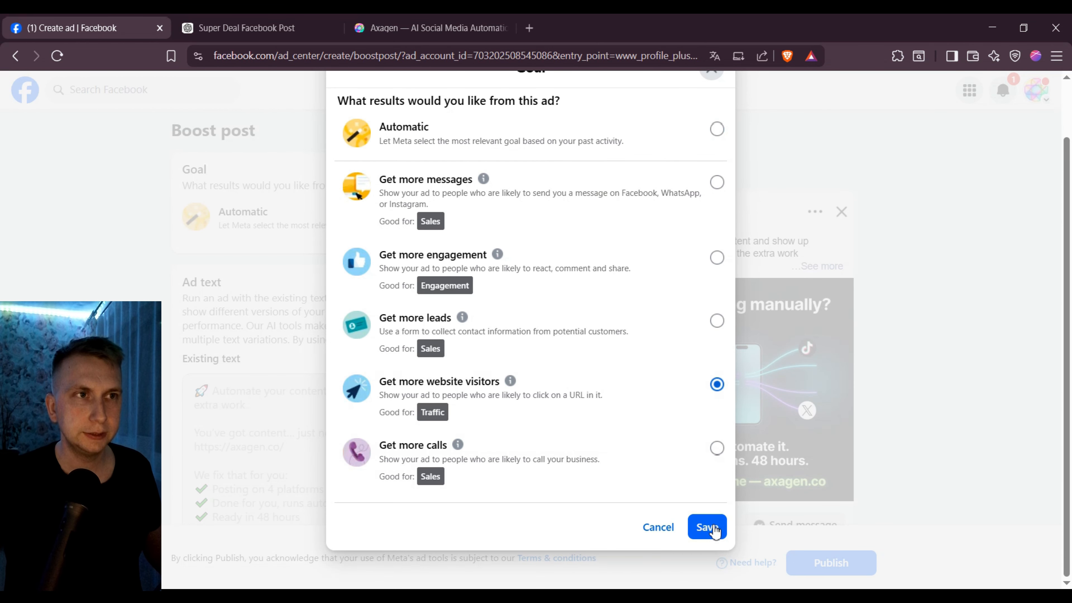
click(707, 527)
Examine the Advantage+ creative setting and the button section of the boosted post
scroll(424, 275, down, 3)
scroll(405, 279, up, 2)
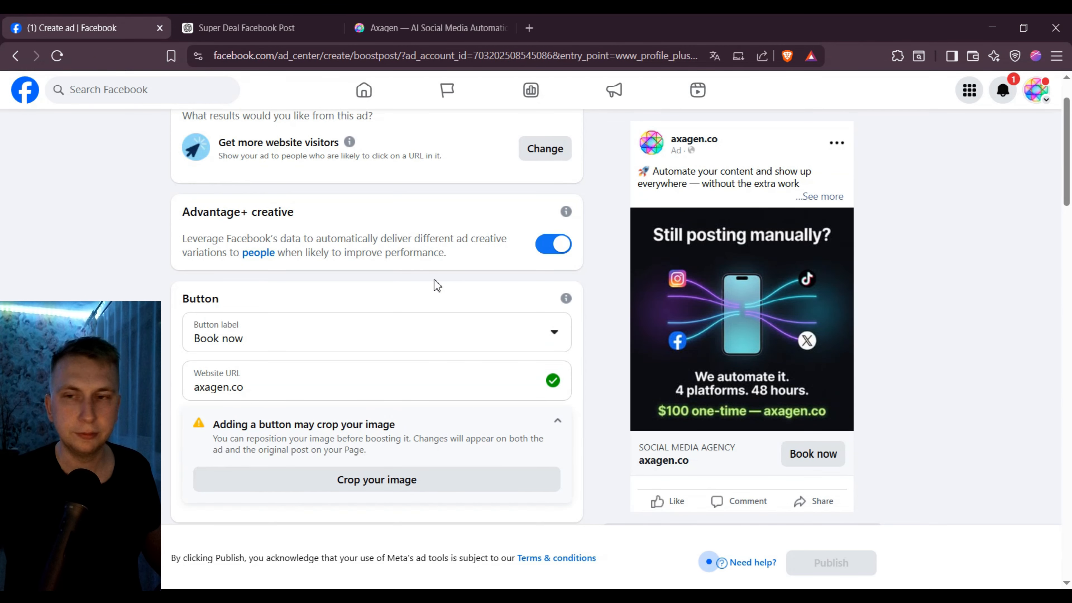
scroll(437, 286, up, 2)
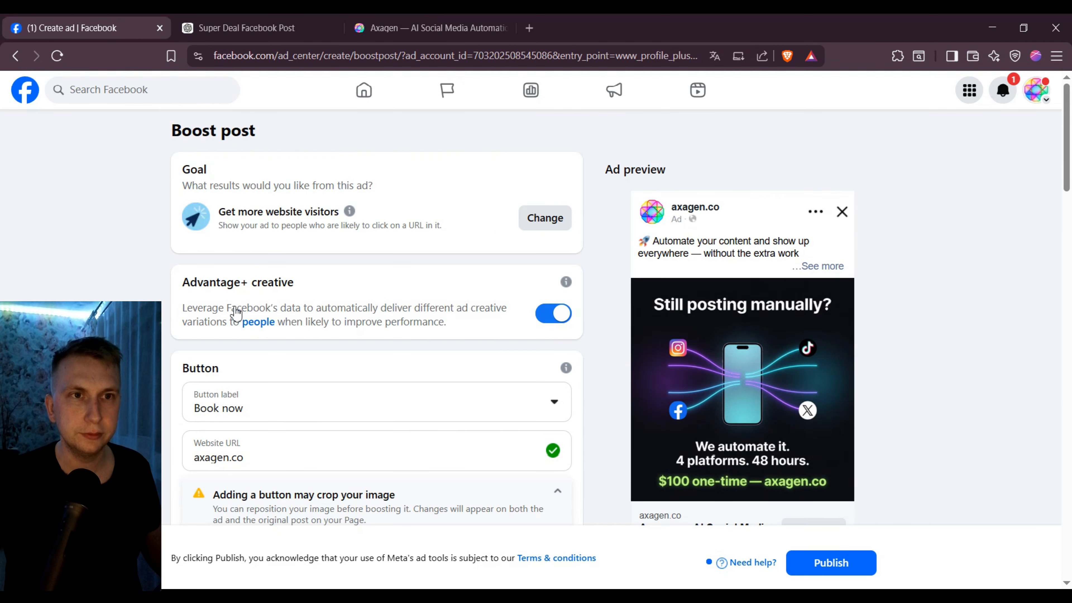
drag(183, 282, 297, 287)
click(355, 282)
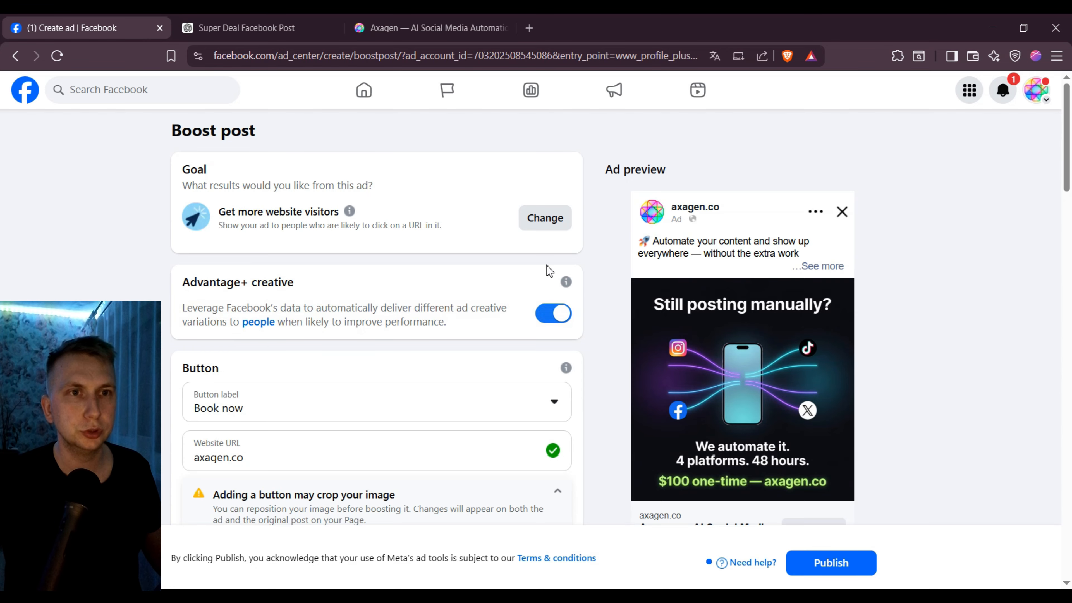
scroll(261, 300, down, 2)
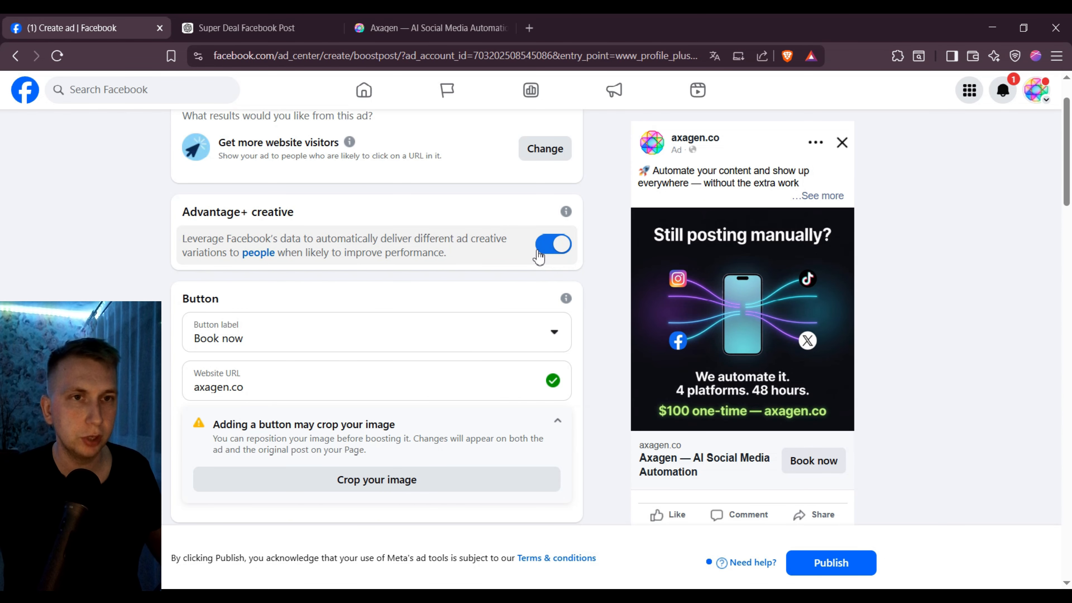
Check the button wording on the Axagen website, and set the ad's button label to Learn more
click(377, 335)
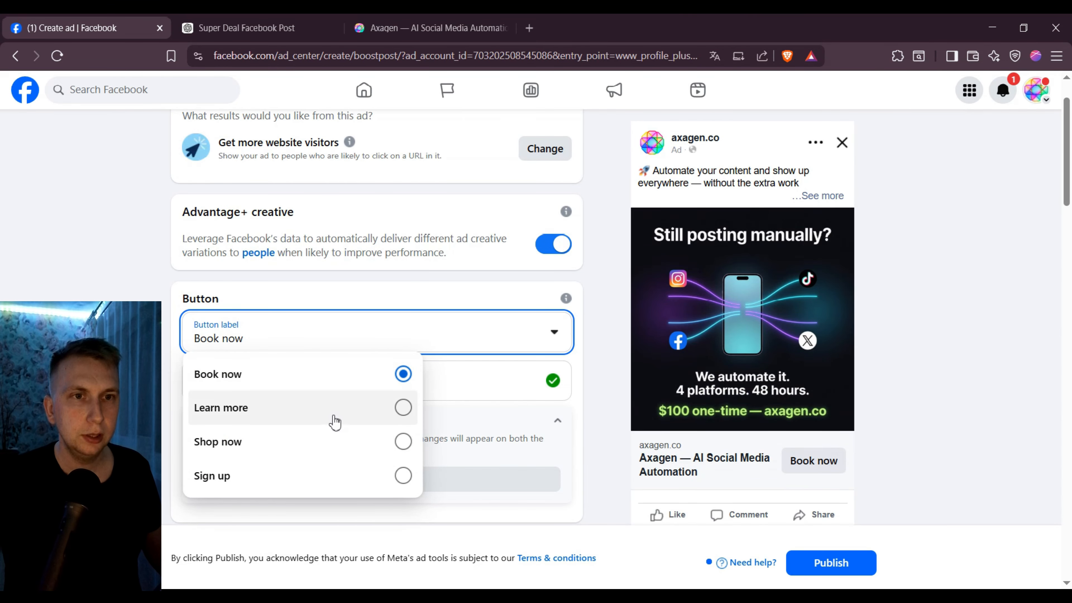
scroll(348, 440, down, 2)
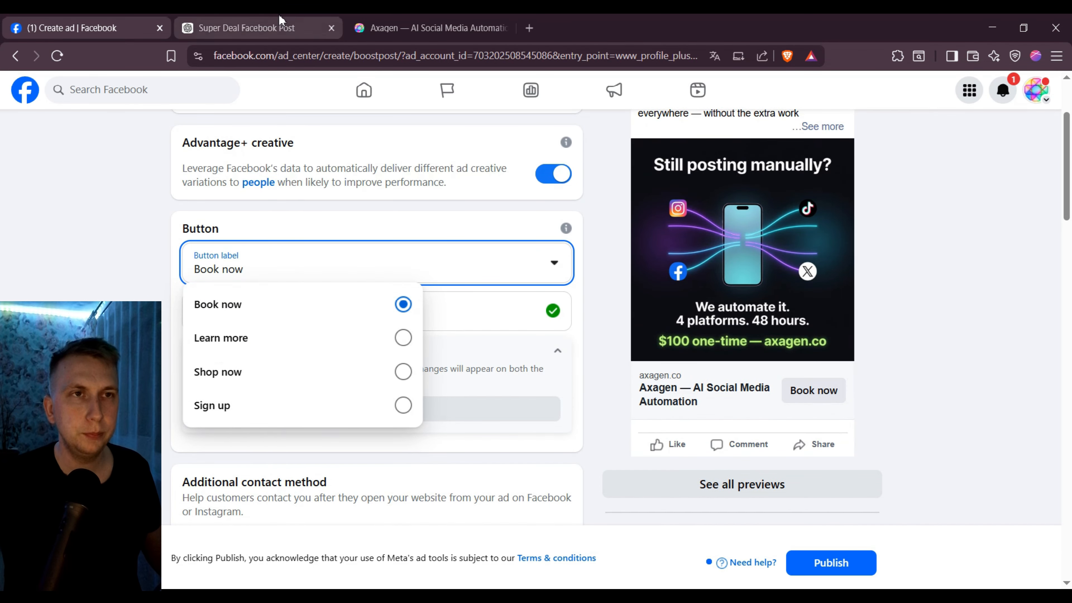
click(452, 22)
scroll(473, 348, down, 8)
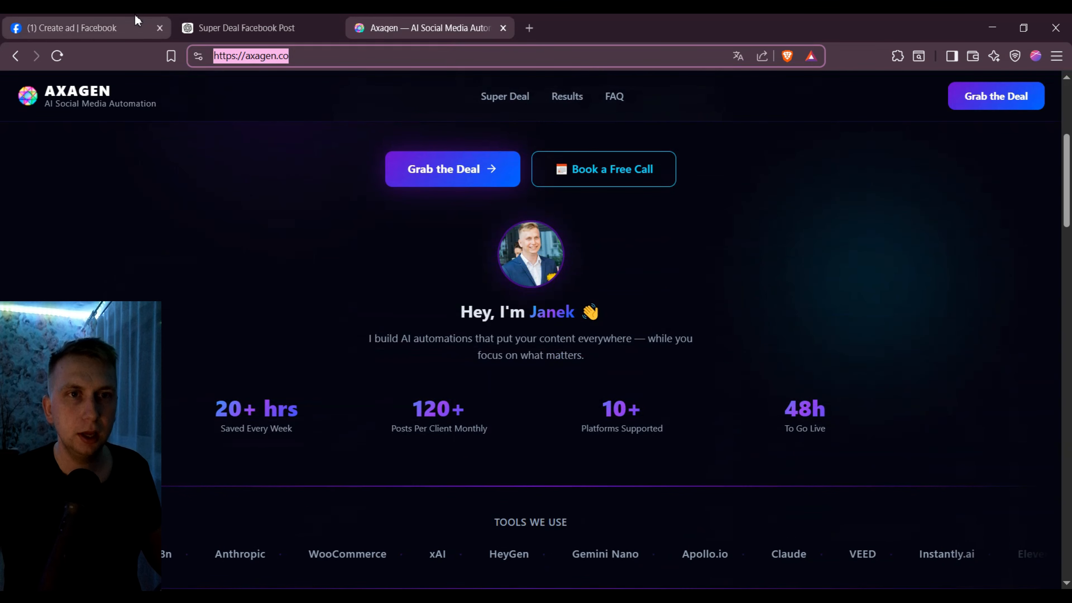
click(72, 27)
click(279, 265)
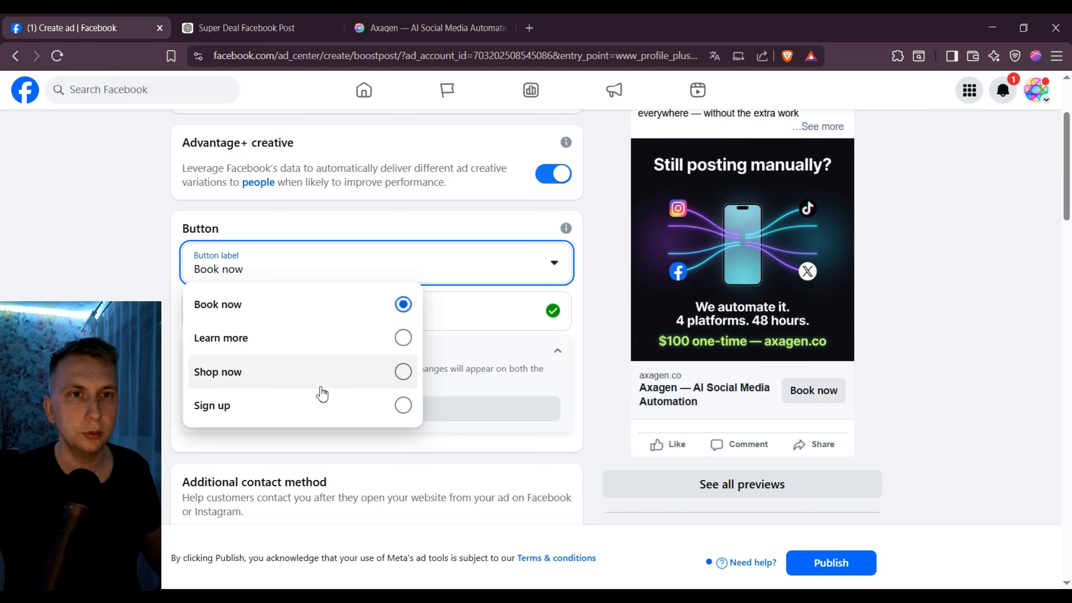
click(317, 349)
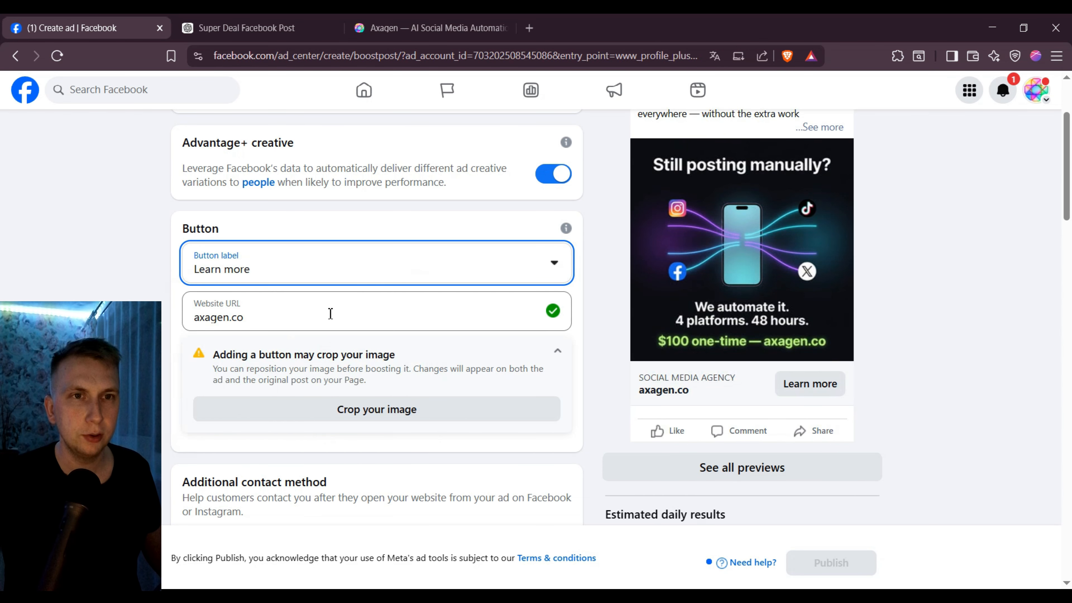
double_click(206, 316)
key(ctrl+c)
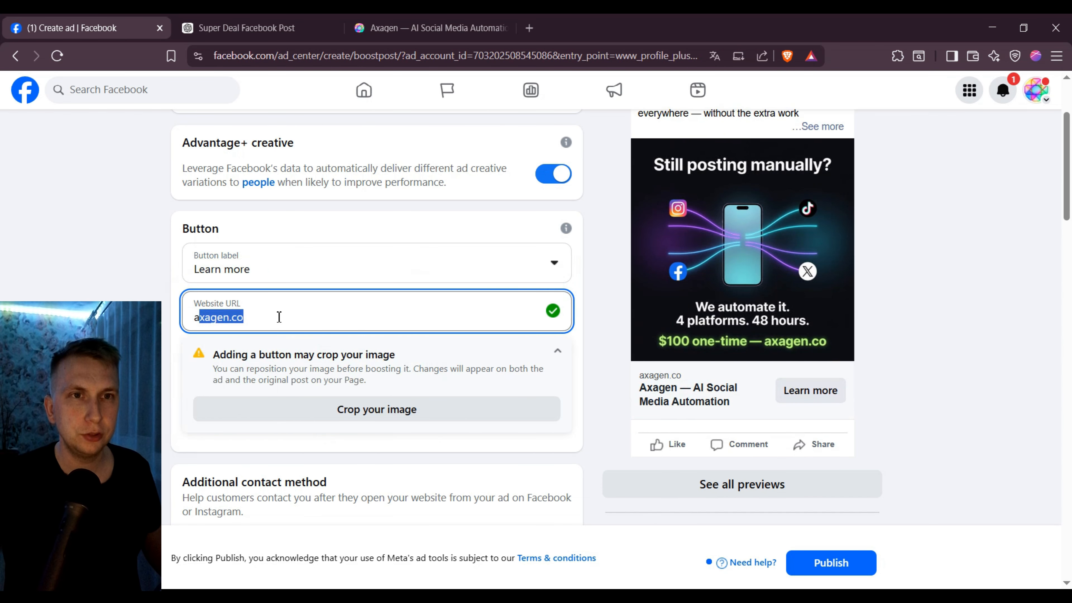
click(505, 20)
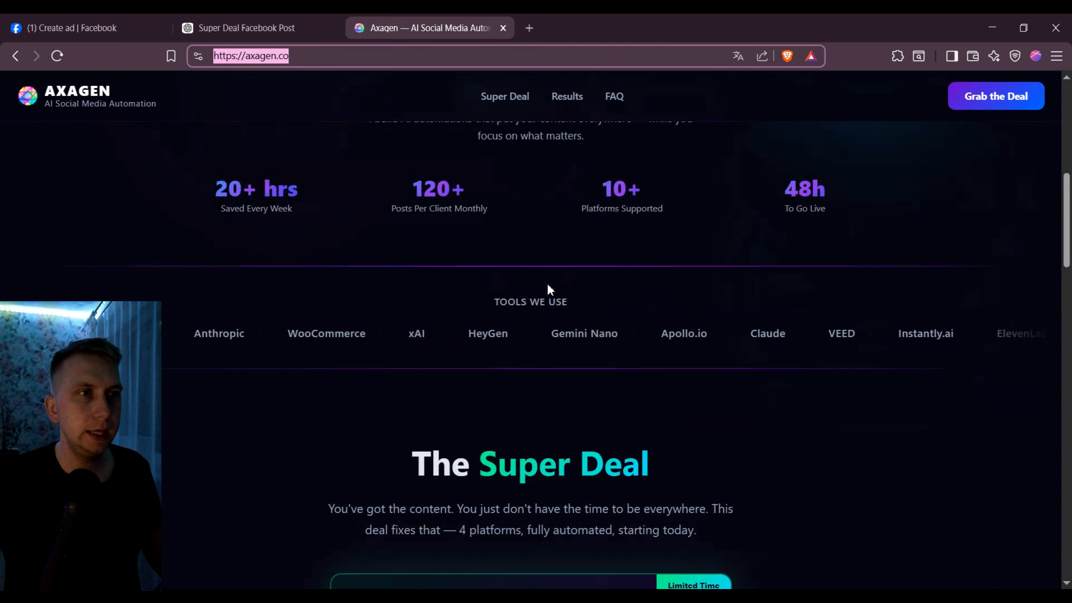
scroll(549, 274, up, 8)
click(572, 96)
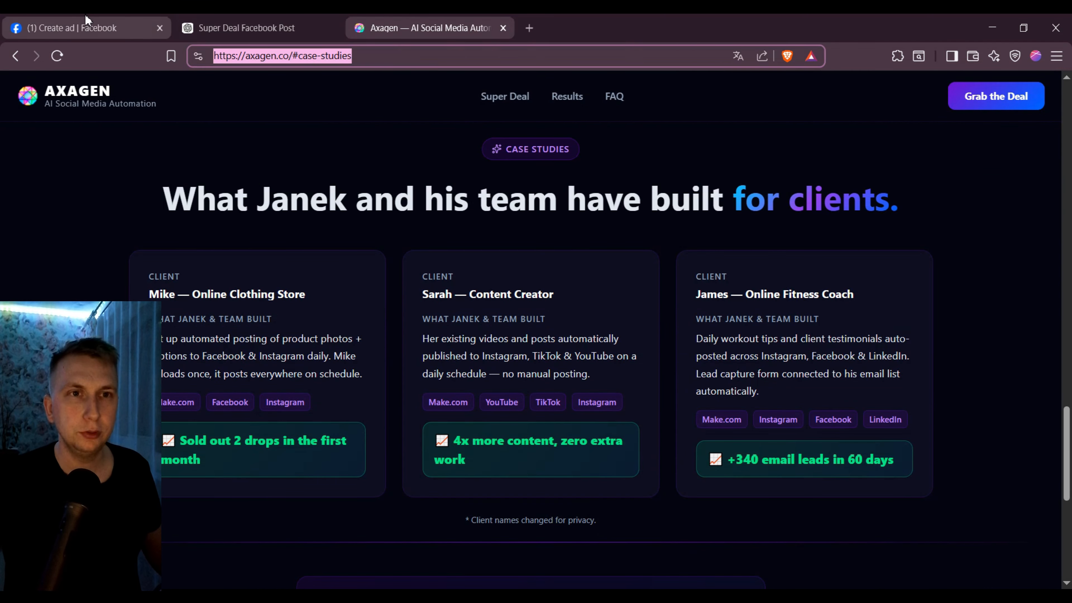
click(84, 26)
triple_click(273, 312)
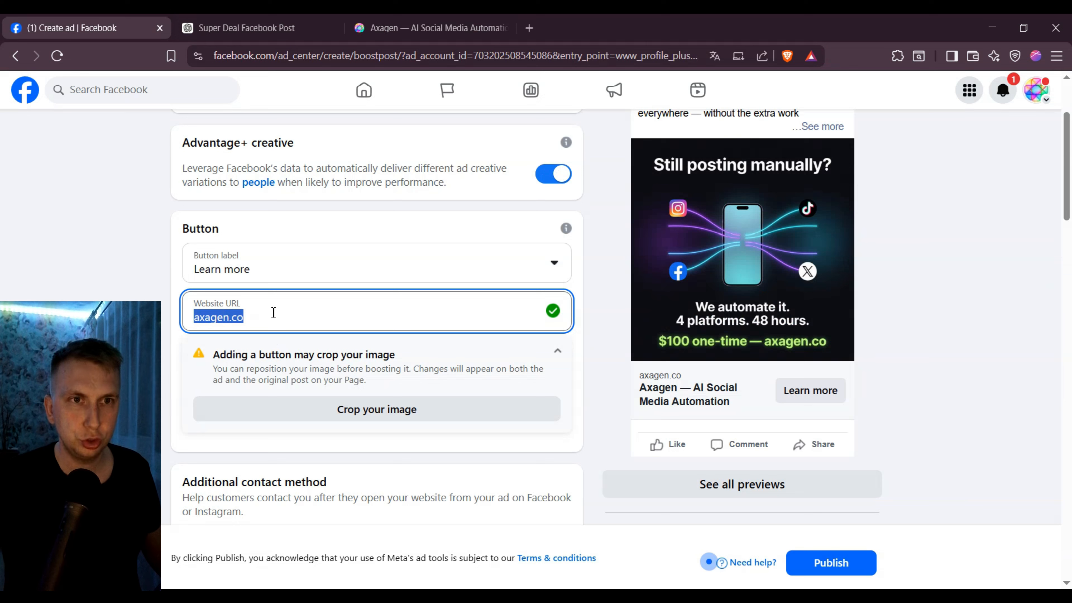
text(https://axagen.co/#case-studies)
click(106, 250)
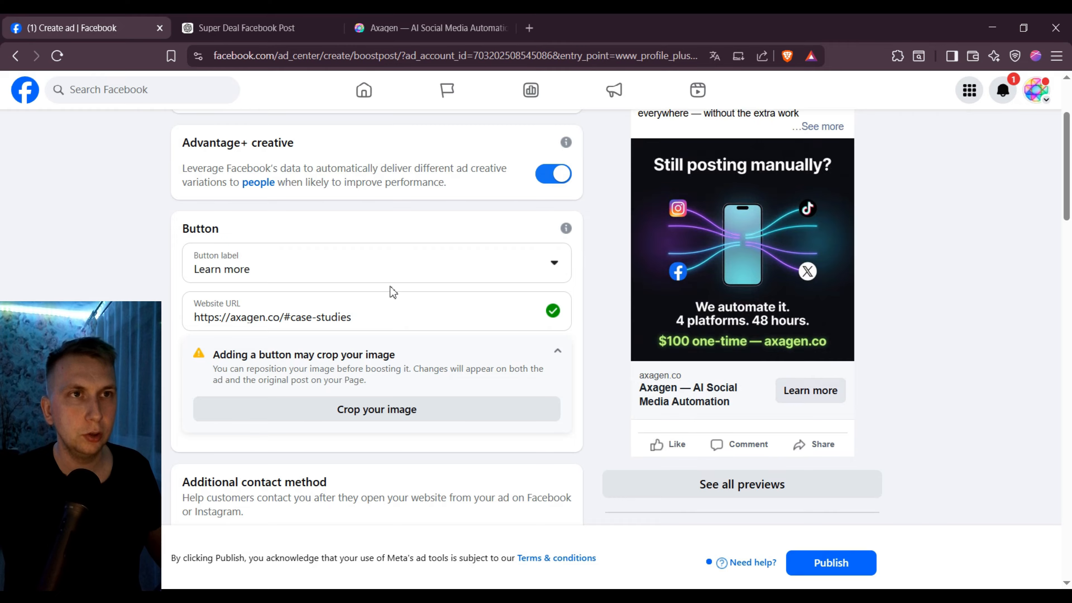
click(426, 29)
scroll(345, 229, up, 15)
scroll(346, 233, up, 5)
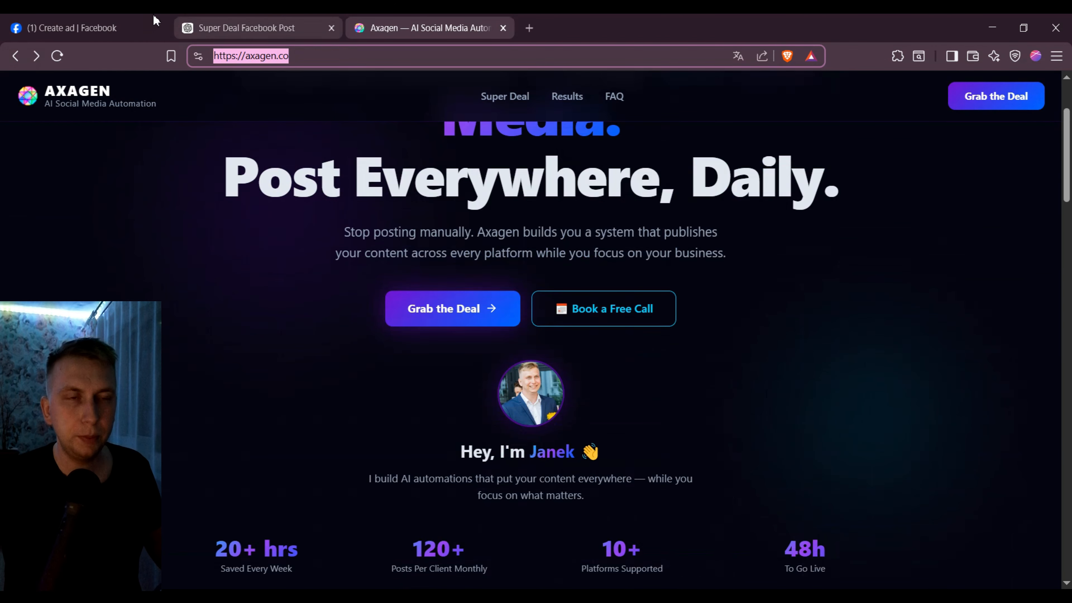
click(154, 22)
double_click(332, 316)
key(ctrl+a)
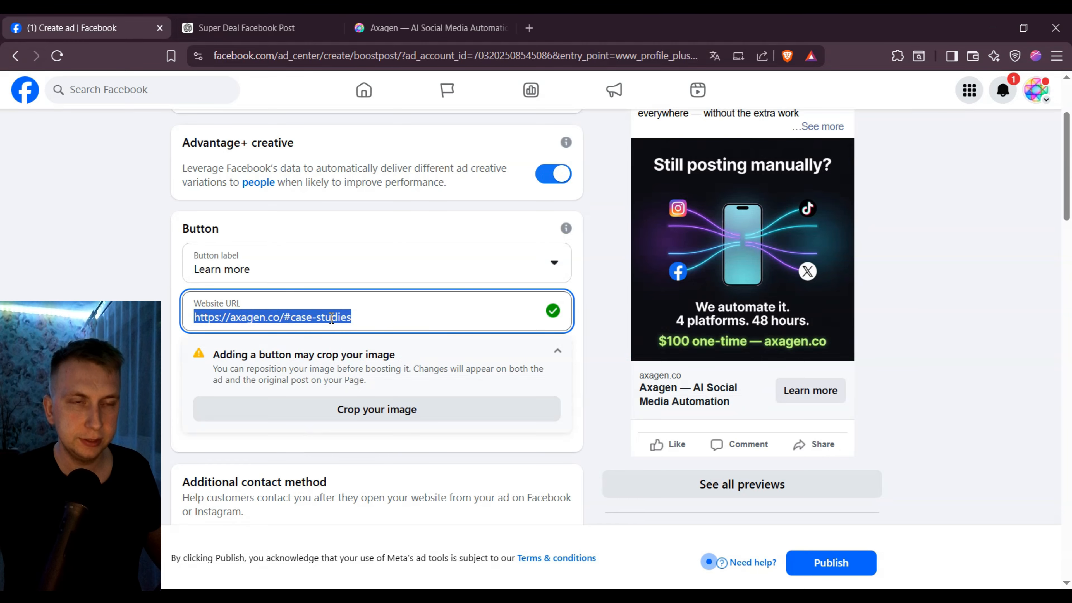
key(ctrl+v)
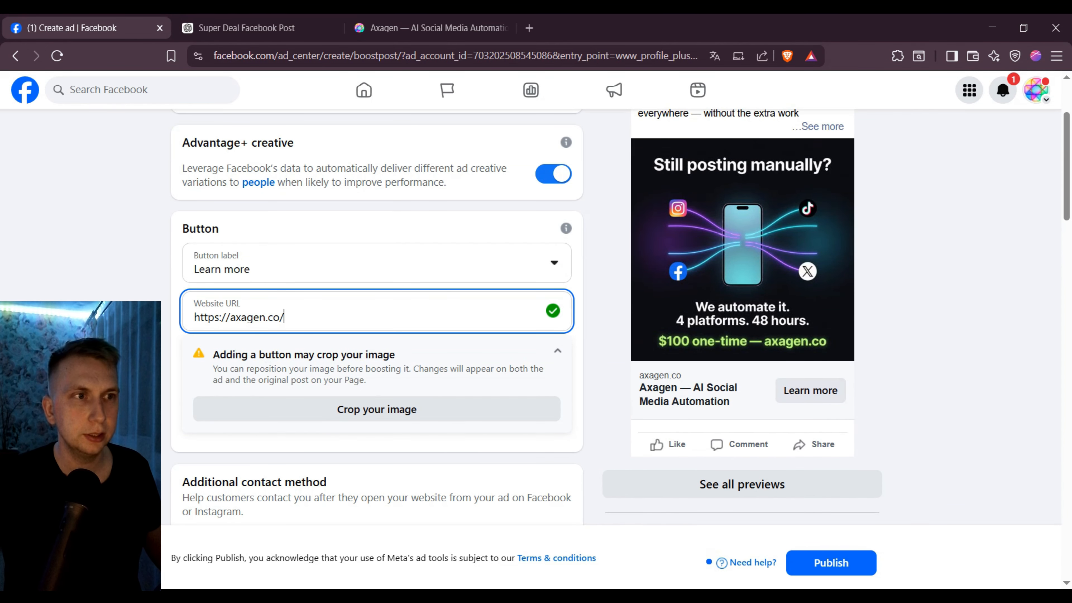
click(835, 416)
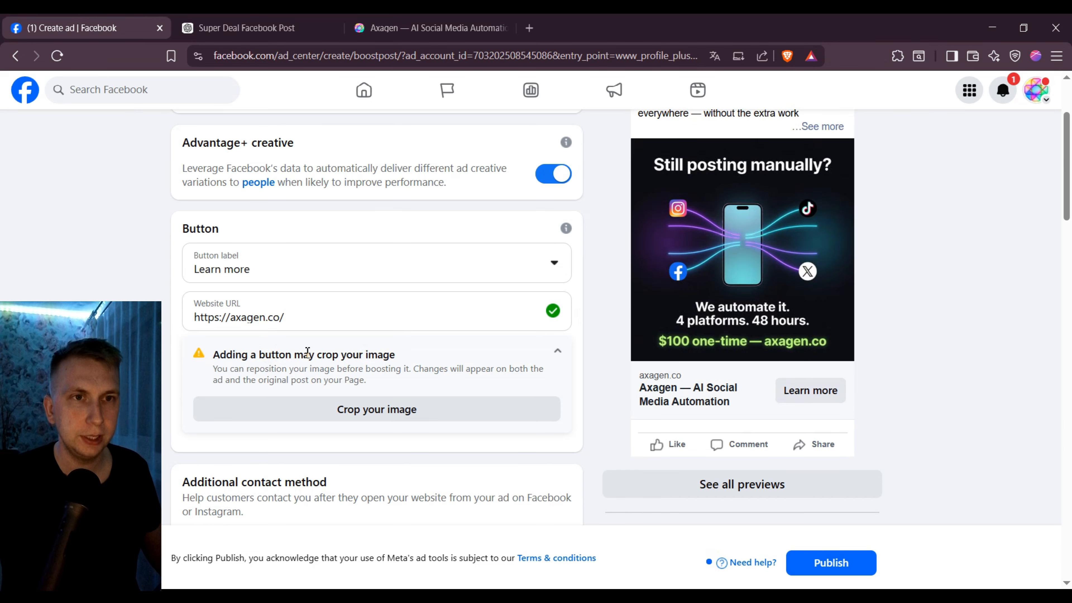
Check how the ad image is cropped at its original proportions, and close the crop dialog without saving
scroll(297, 340, down, 1)
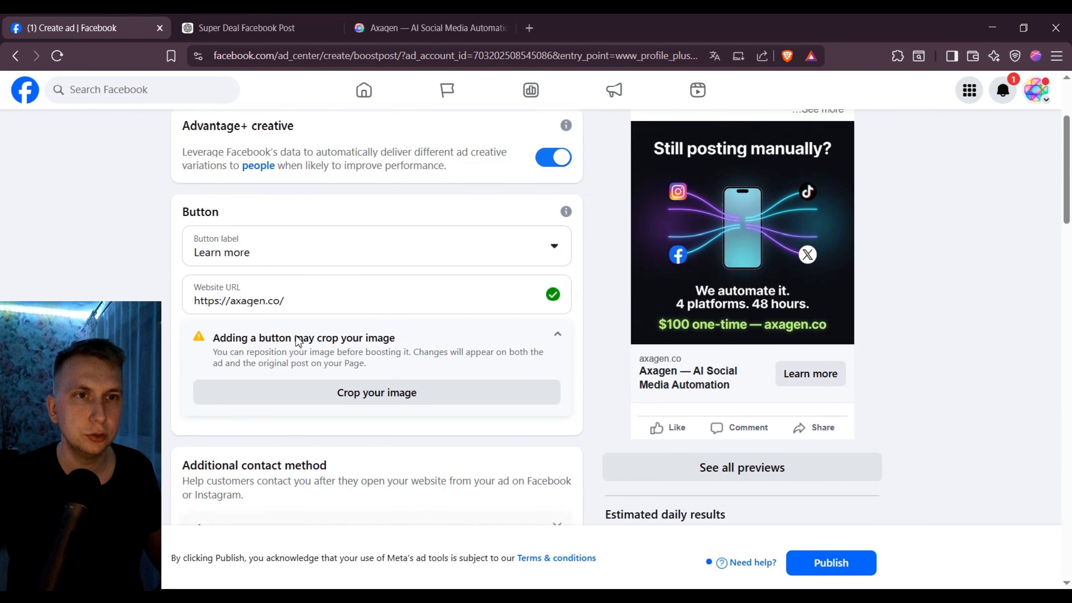
scroll(298, 340, up, 1)
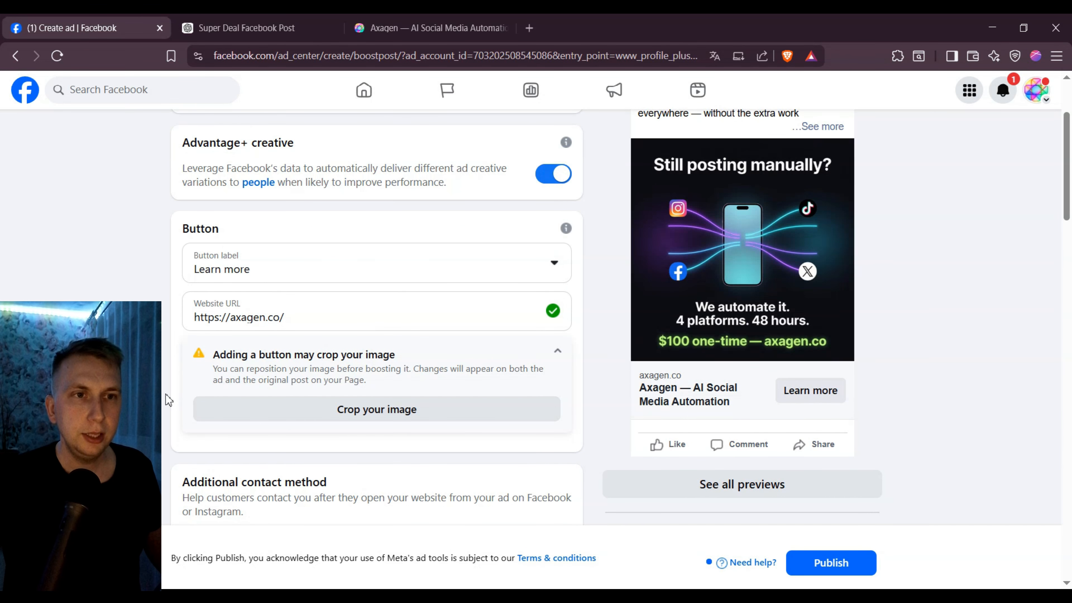
click(359, 421)
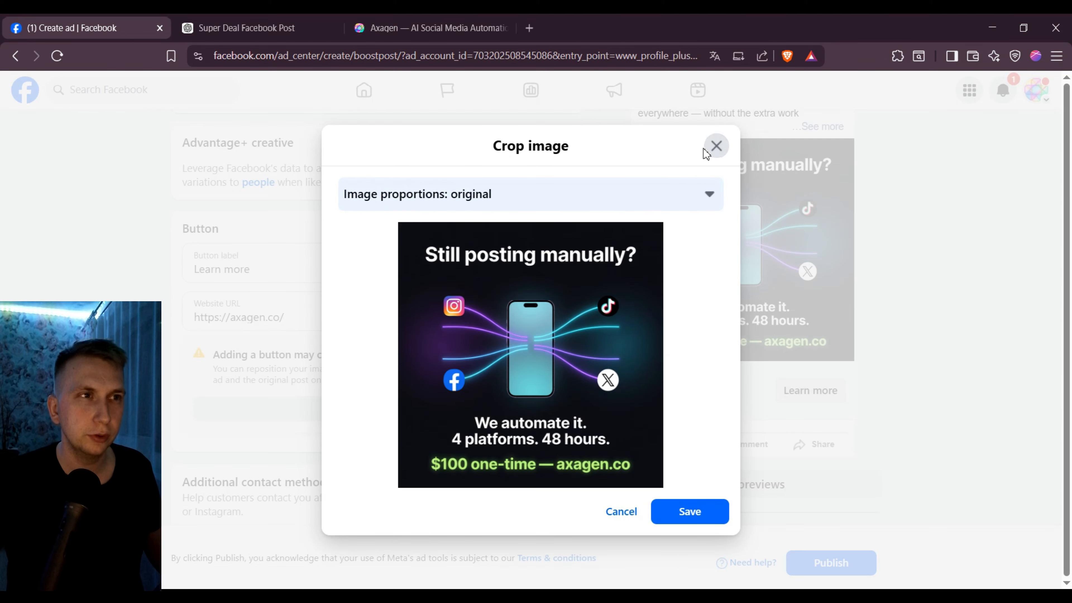
click(716, 147)
Review the choices for the additional contact method and set it to WhatsApp
scroll(407, 280, down, 3)
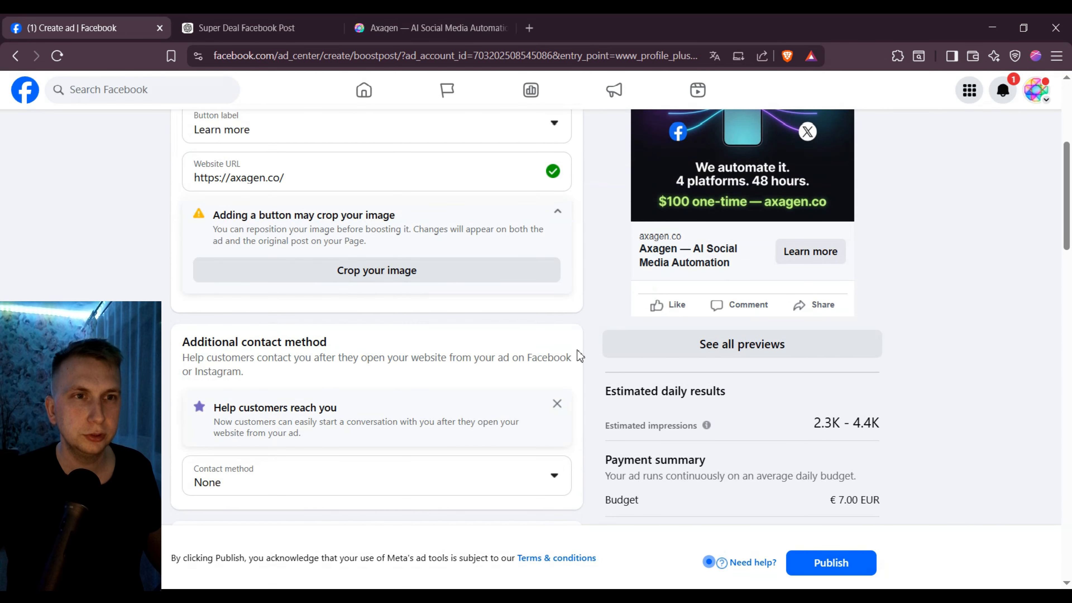
scroll(412, 363, down, 1)
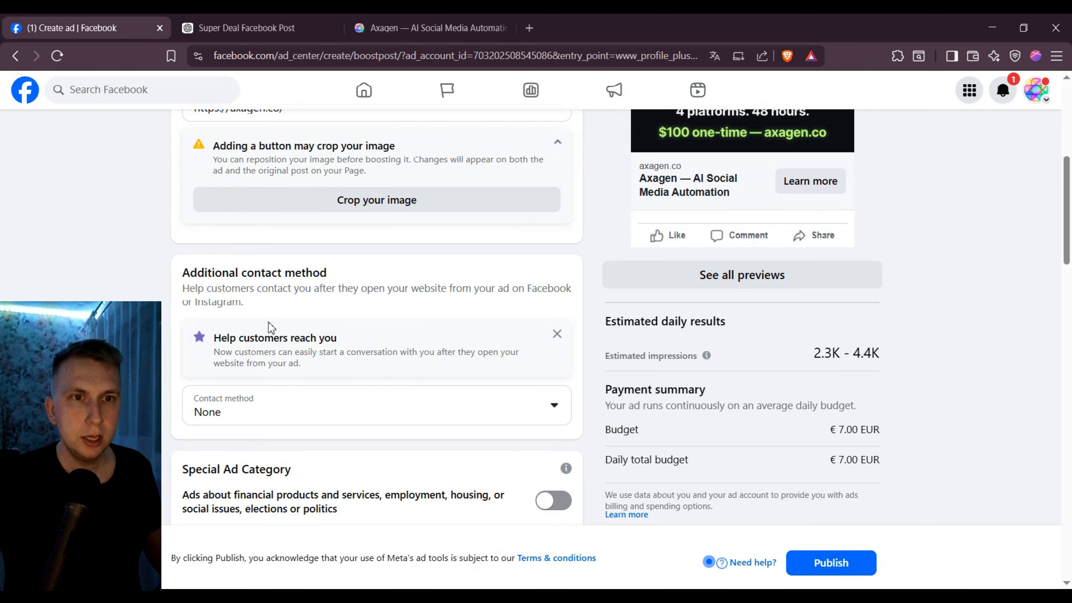
scroll(378, 415, down, 1)
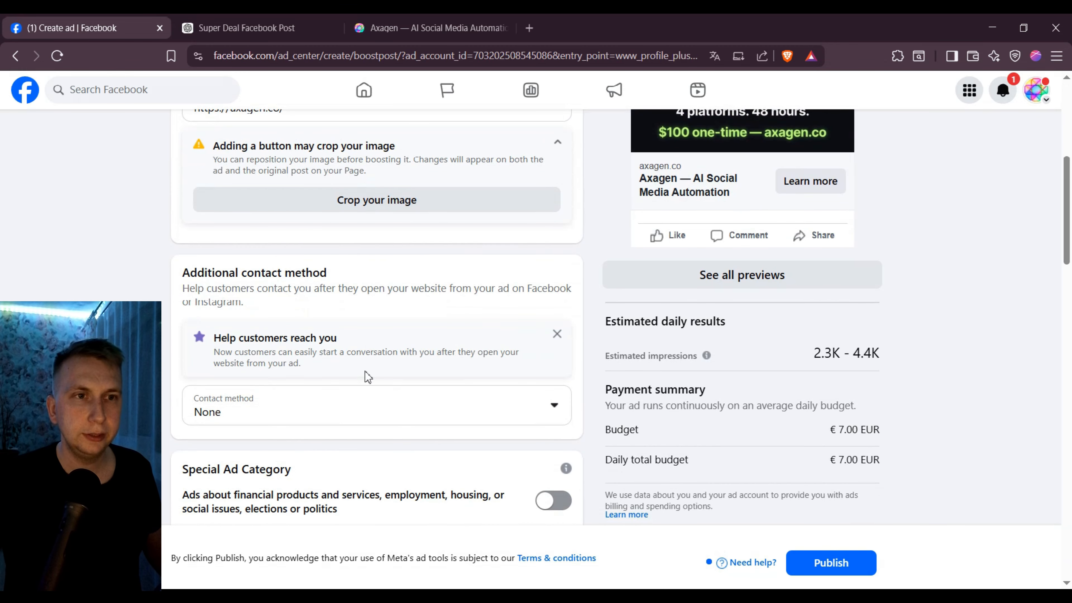
click(379, 415)
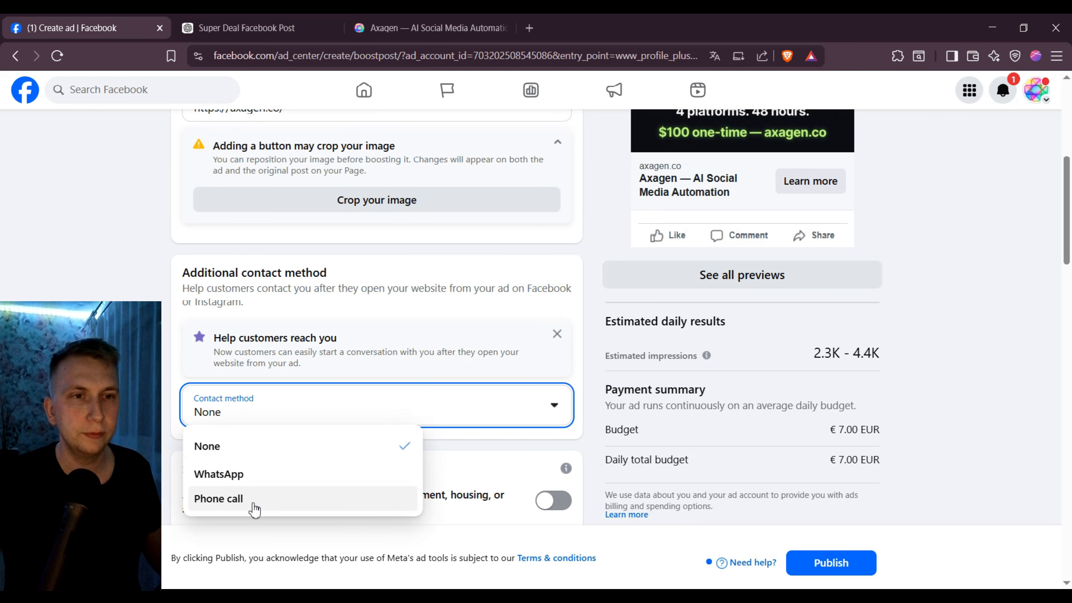
click(290, 414)
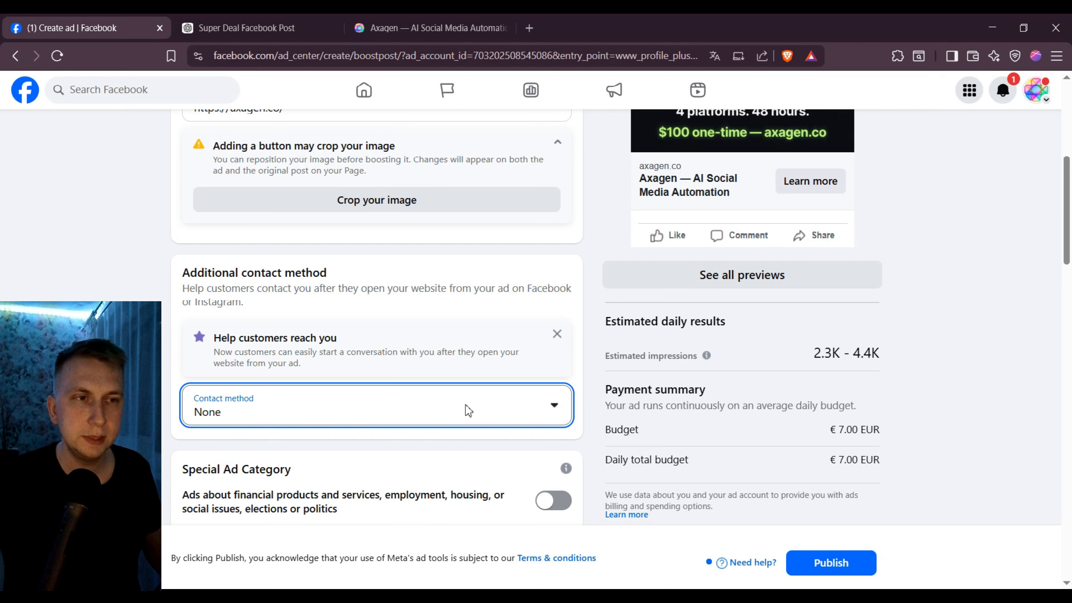
click(403, 412)
click(100, 293)
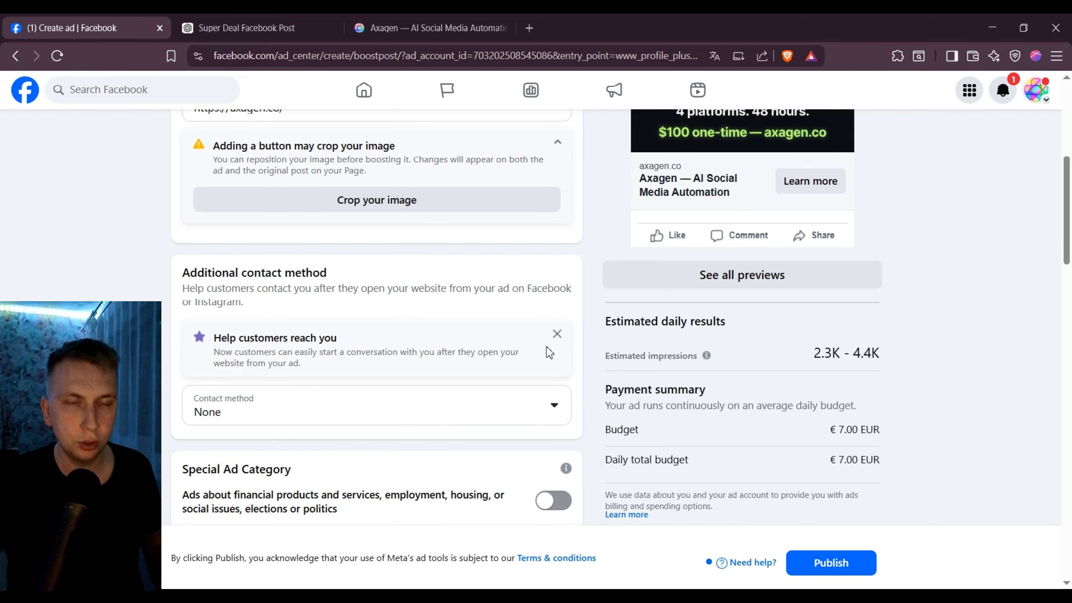
click(313, 417)
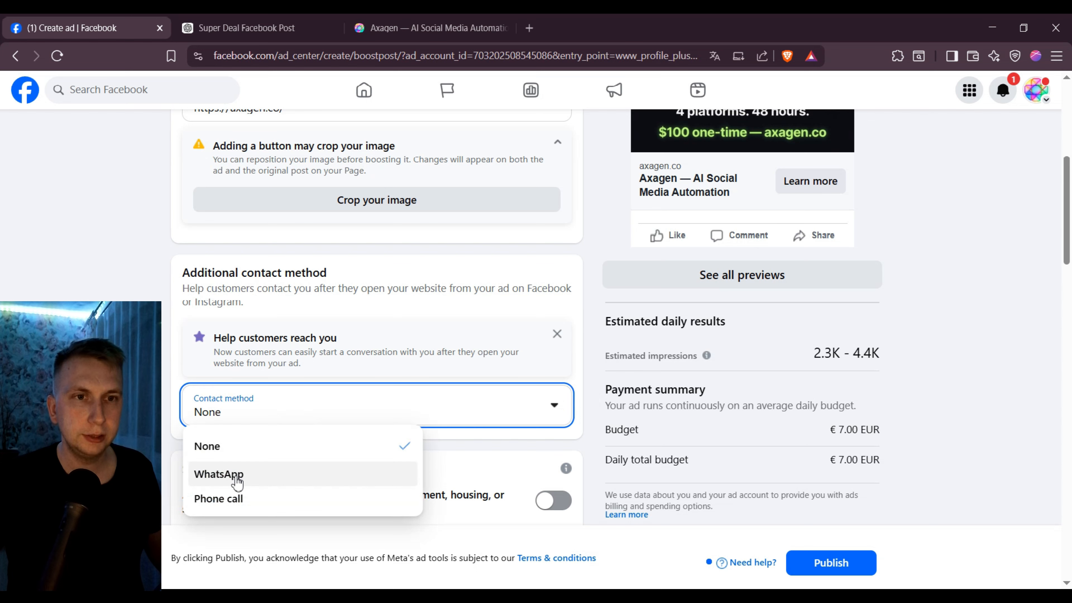
click(237, 481)
click(430, 263)
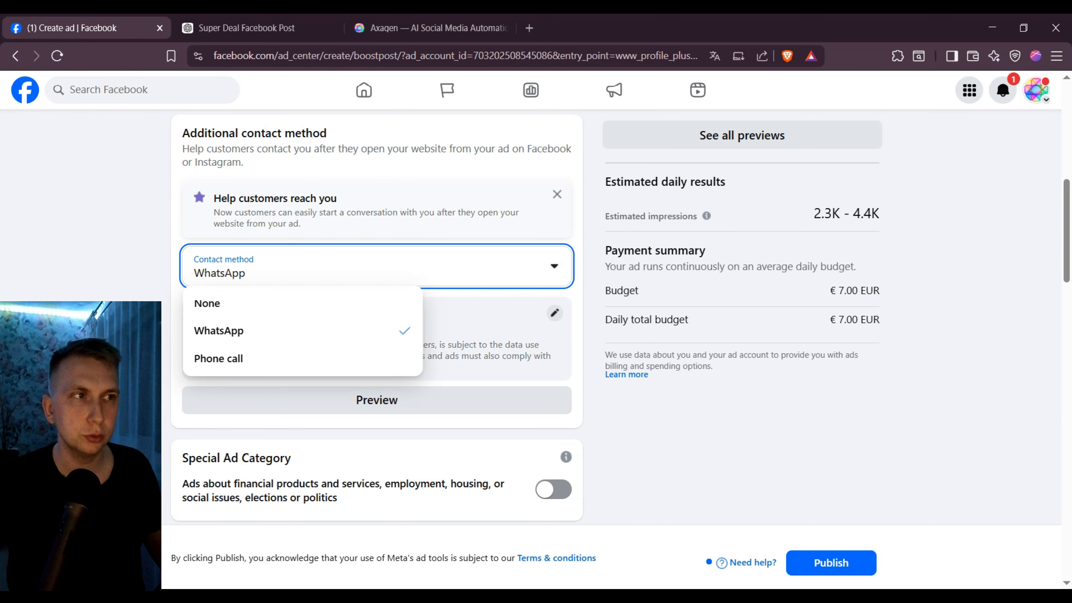
Examine the Special Ad Category section and the Advantage+ audience details, including the audience location
scroll(994, 296, down, 5)
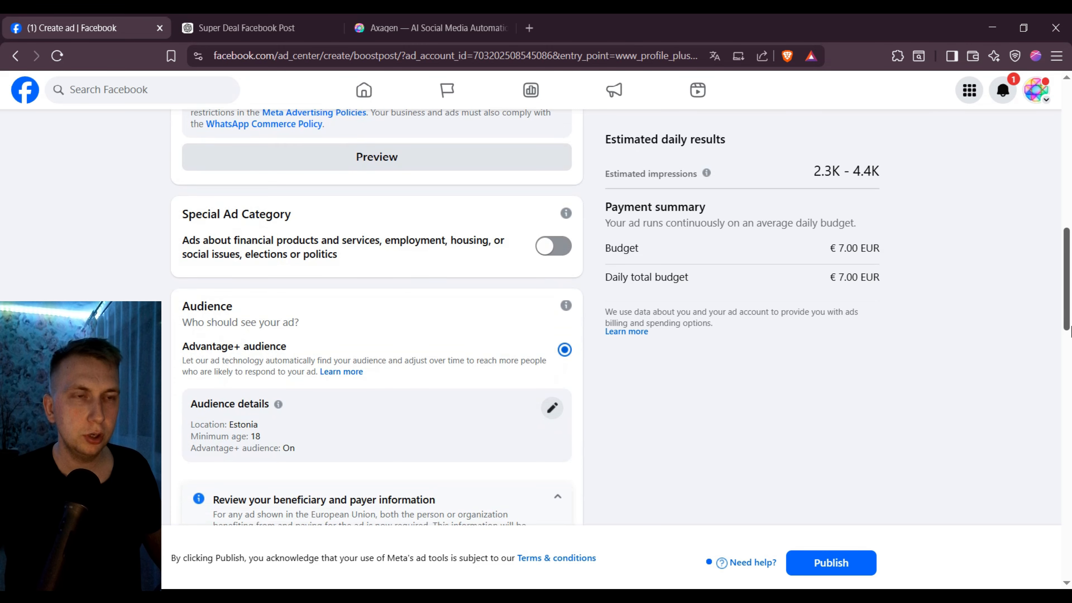
scroll(1070, 310, down, 1)
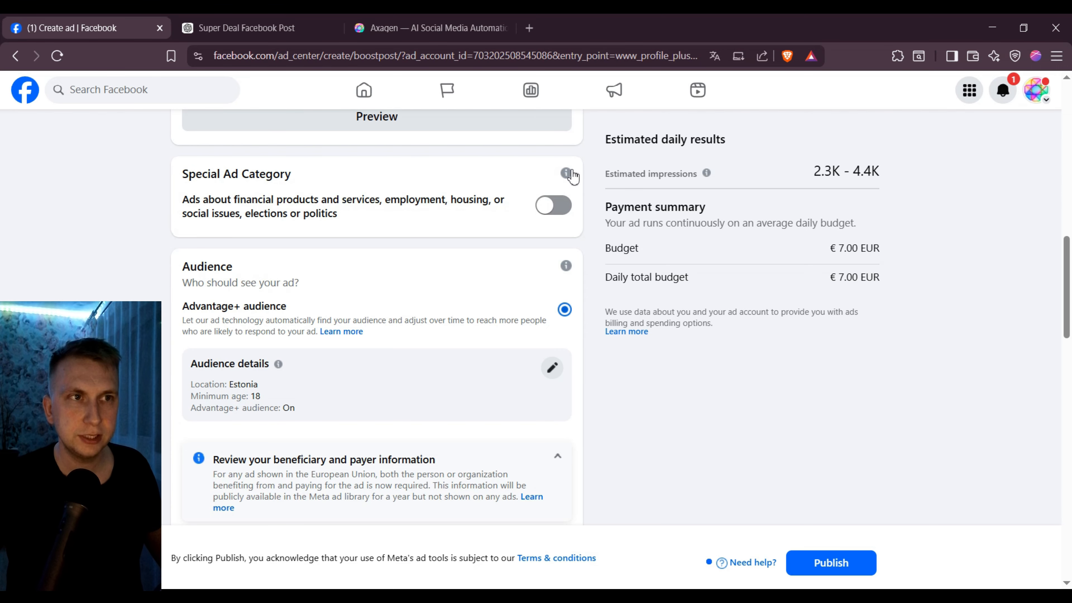
mouse_move(565, 174)
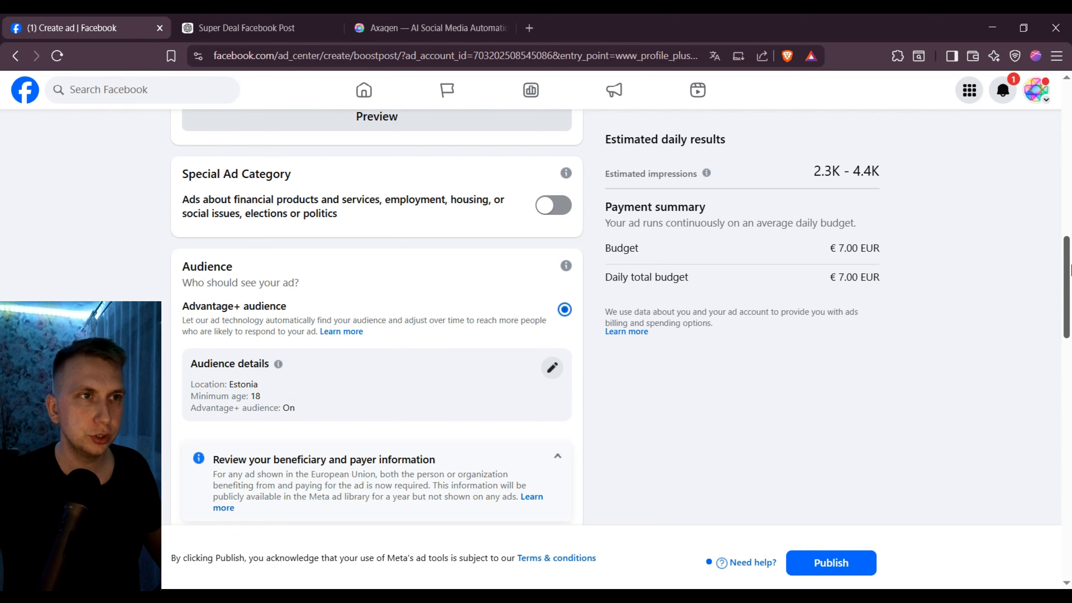
drag(1064, 272, 1070, 291)
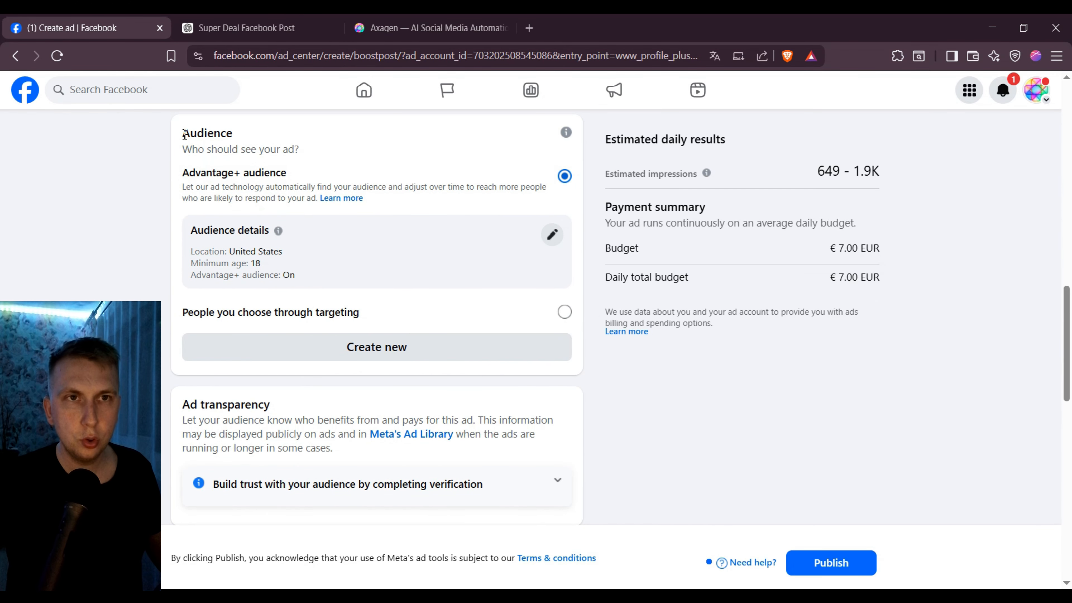
drag(183, 132, 244, 140)
click(282, 151)
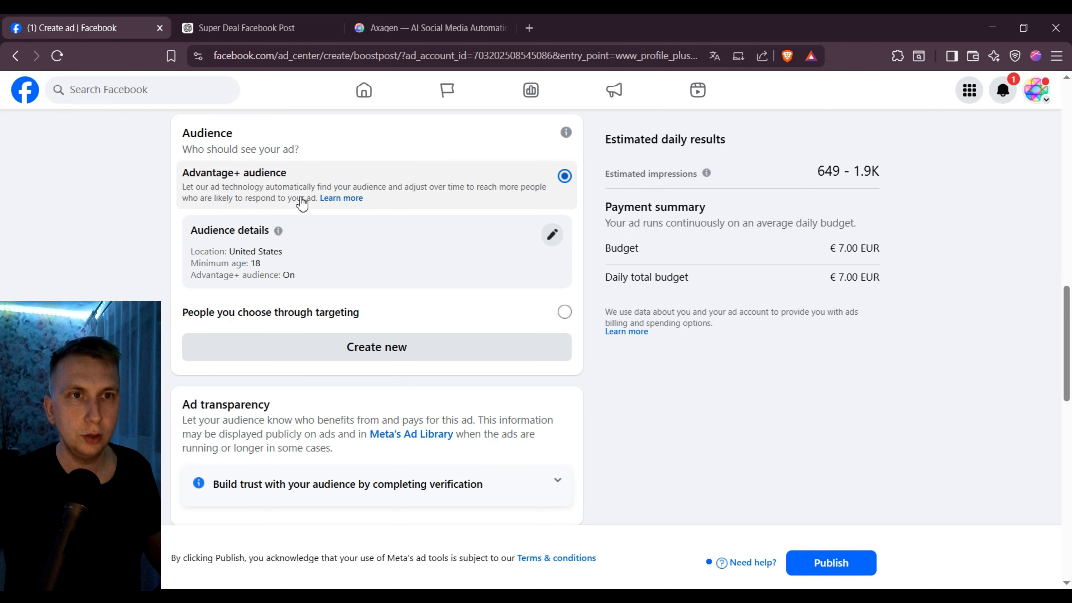
drag(192, 253, 282, 252)
click(303, 266)
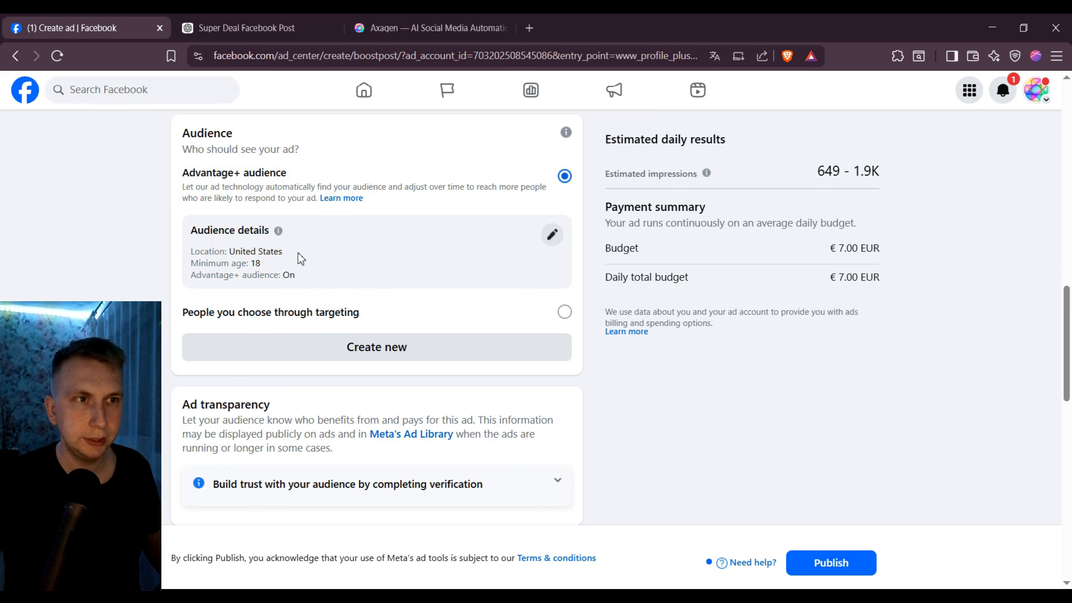
Try the audience option People you choose through targeting, and switch back to Advantage+ audience
scroll(300, 259, up, 2)
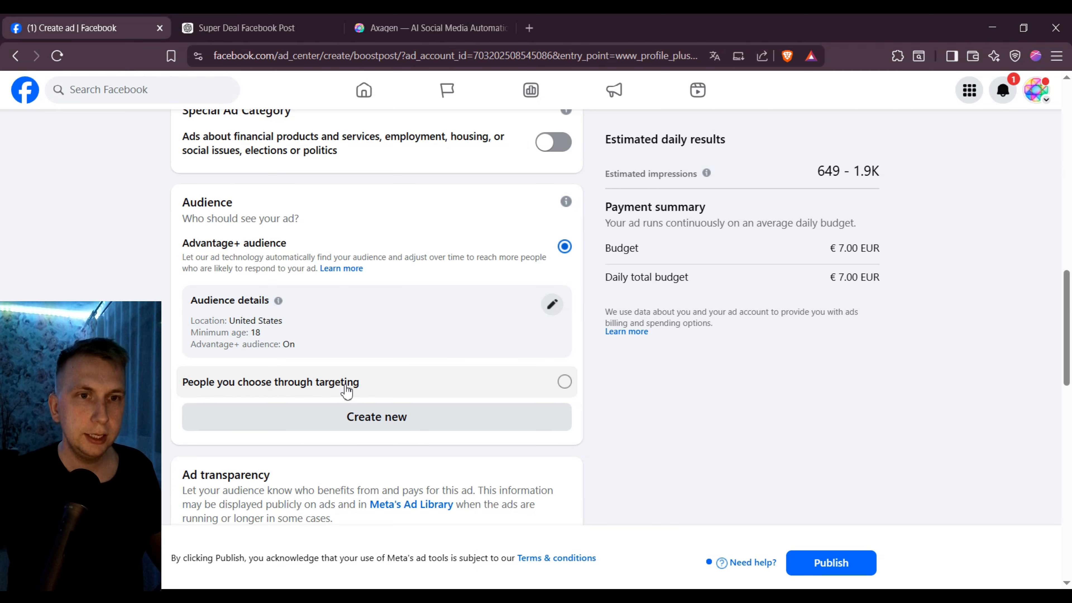
click(443, 390)
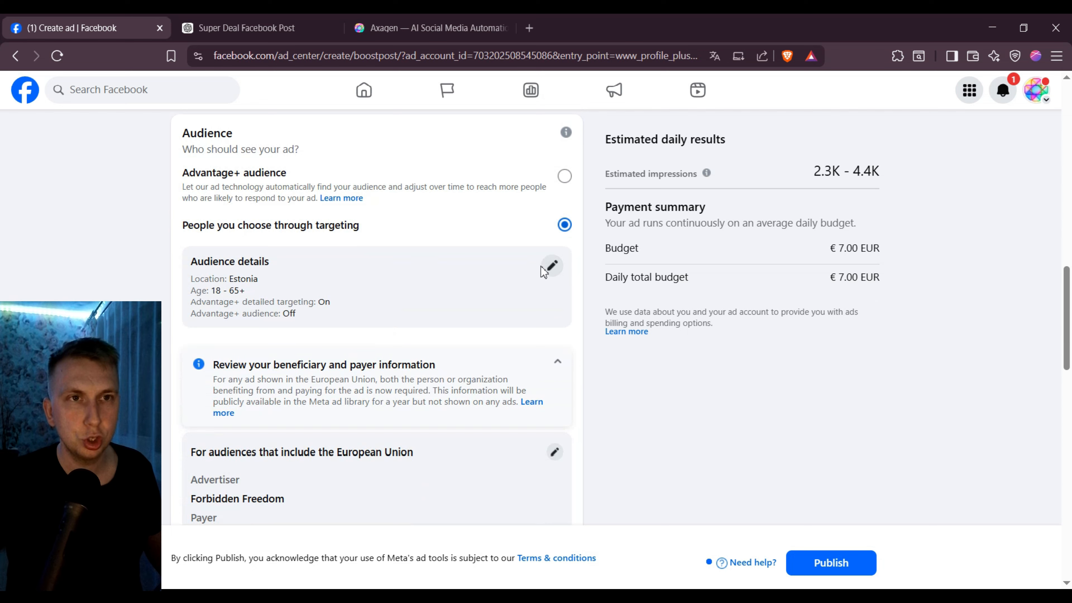
click(564, 177)
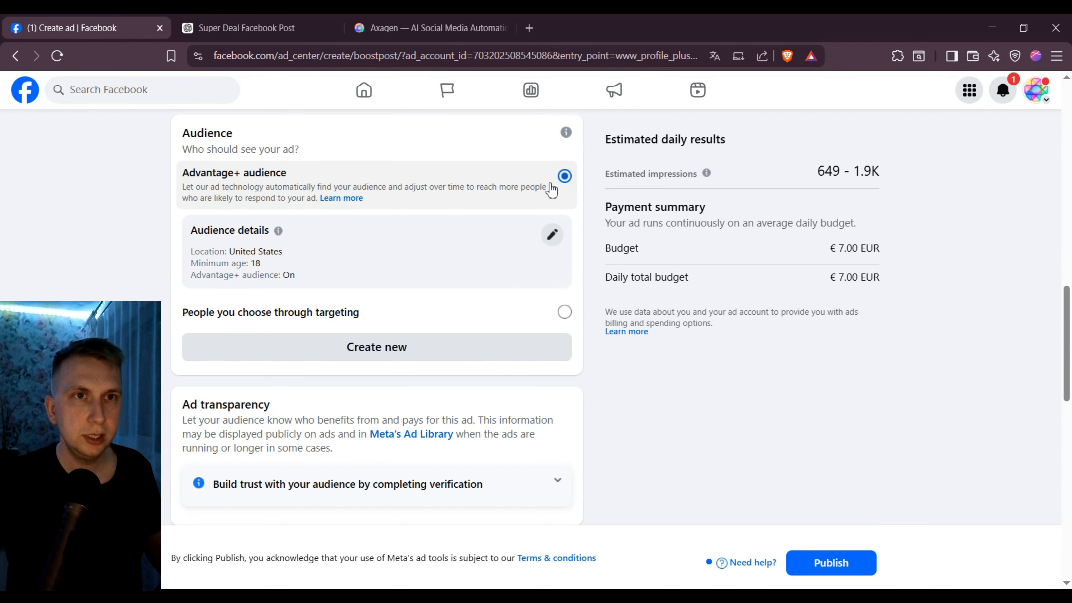
Open the Advantage+ audience details for editing and set the age range to 22–50
click(553, 235)
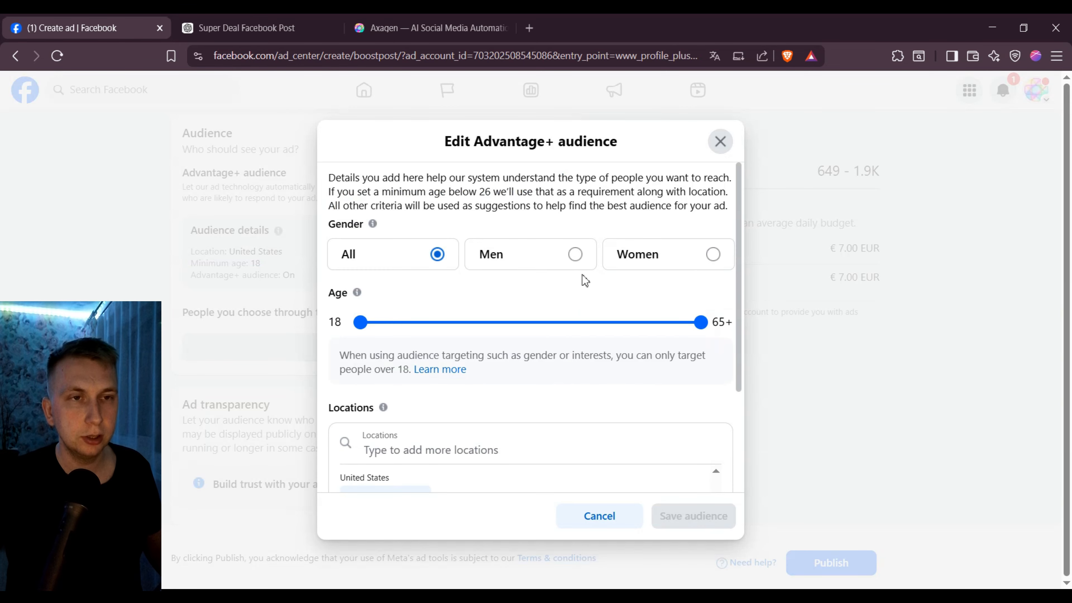
scroll(406, 350, down, 3)
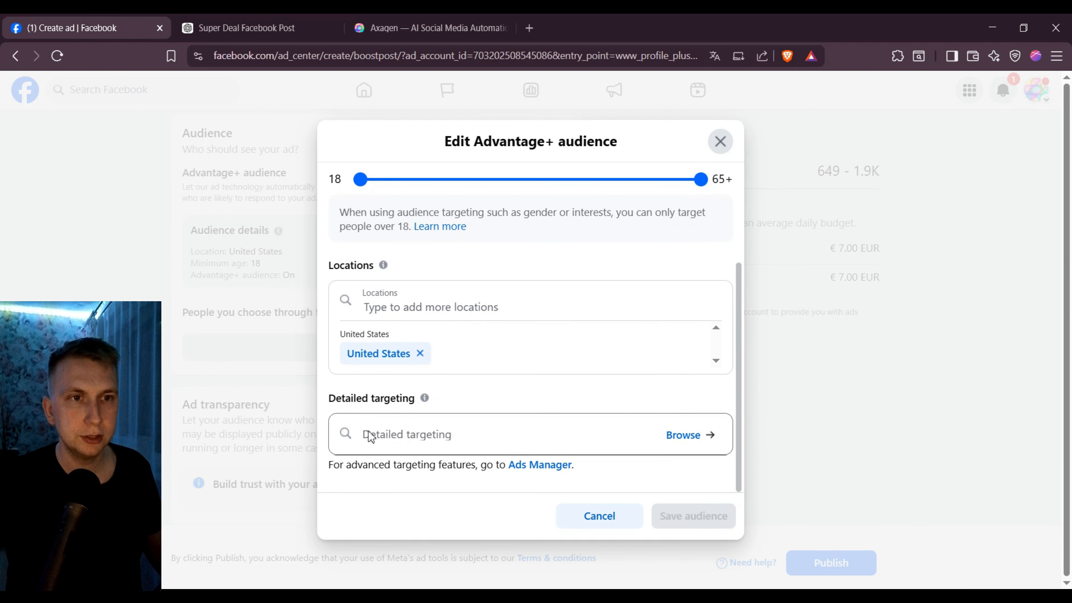
scroll(483, 412, up, 3)
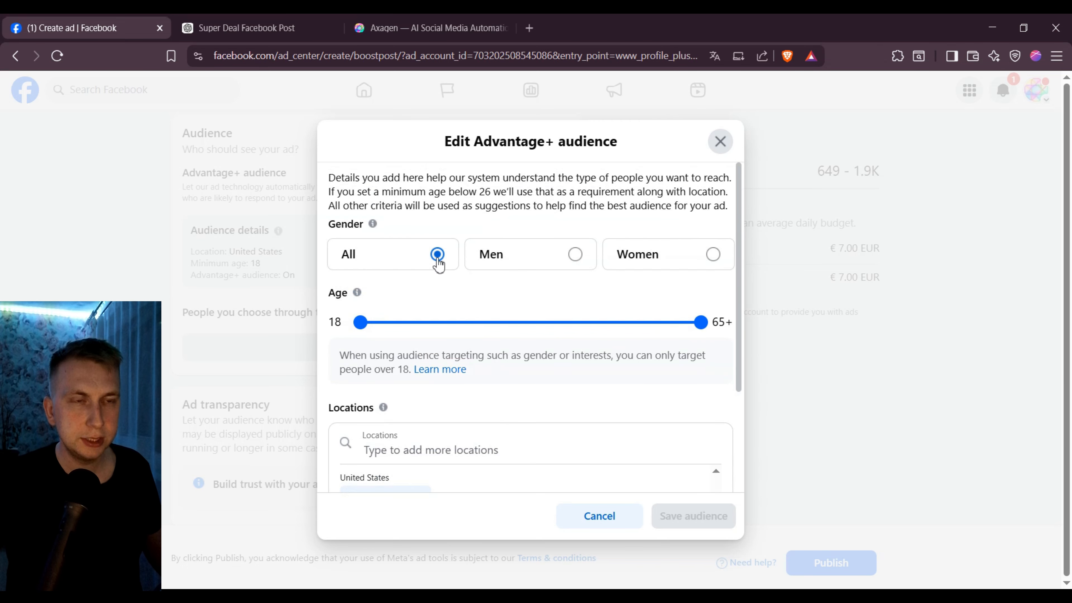
drag(360, 322, 385, 332)
drag(633, 327, 606, 325)
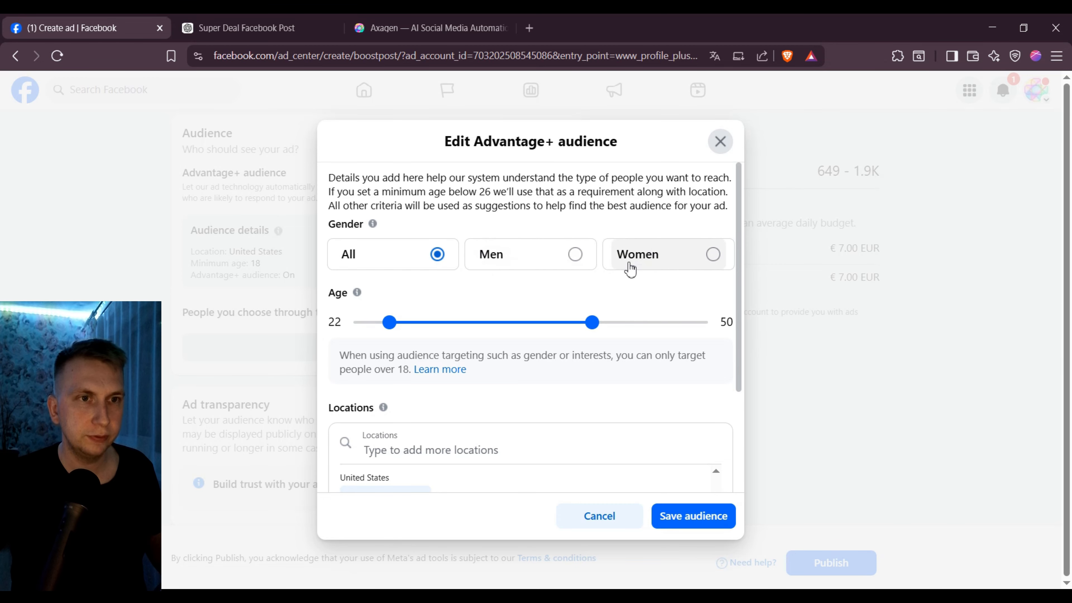
Add the job title Social Media Manager to the audience's detailed targeting
scroll(486, 325, down, 3)
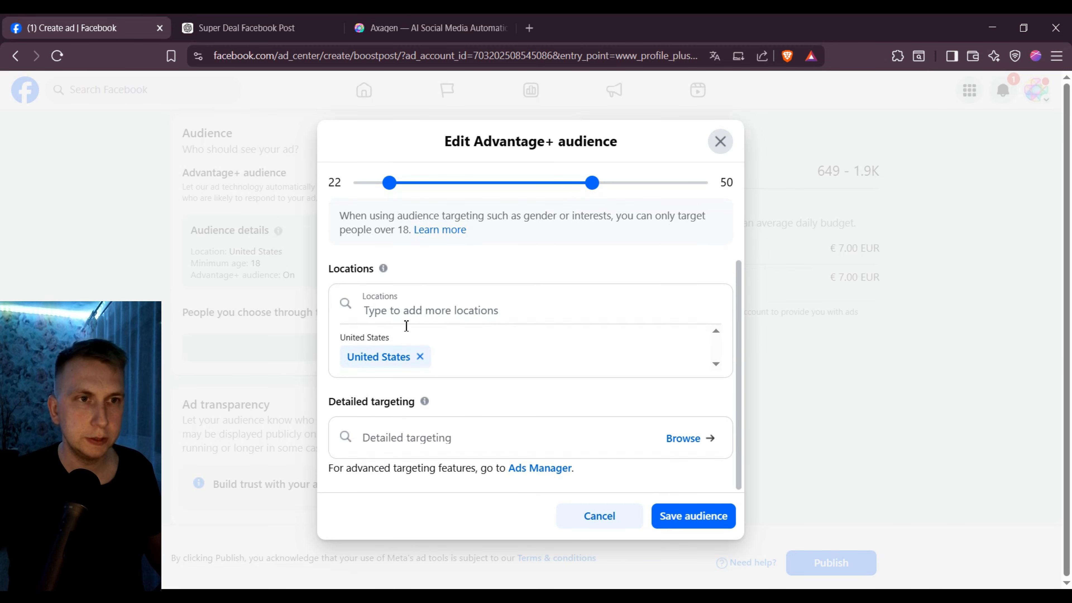
click(438, 443)
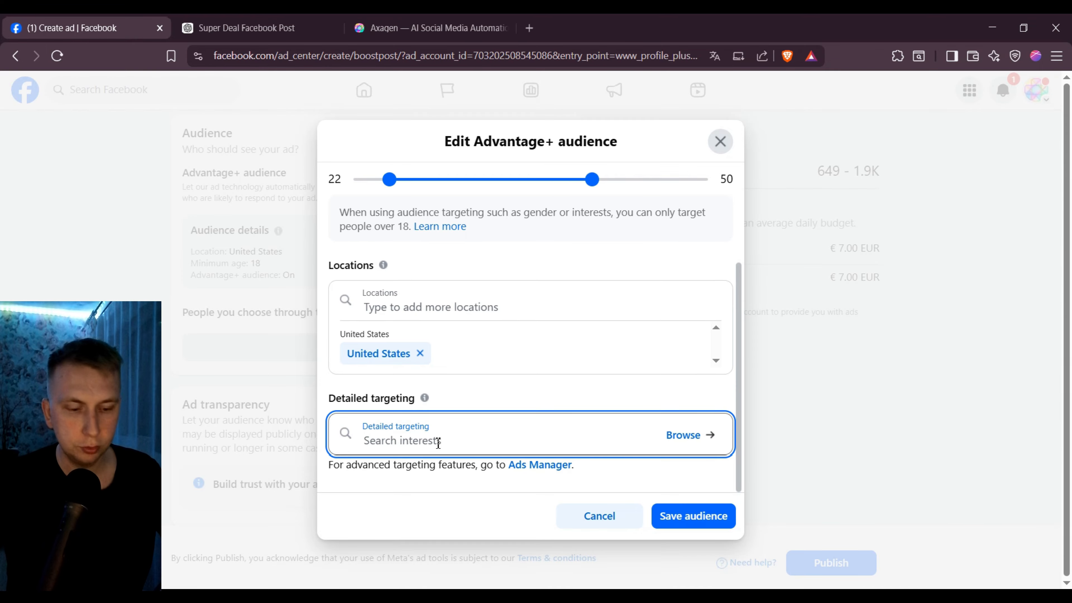
text(social media mana)
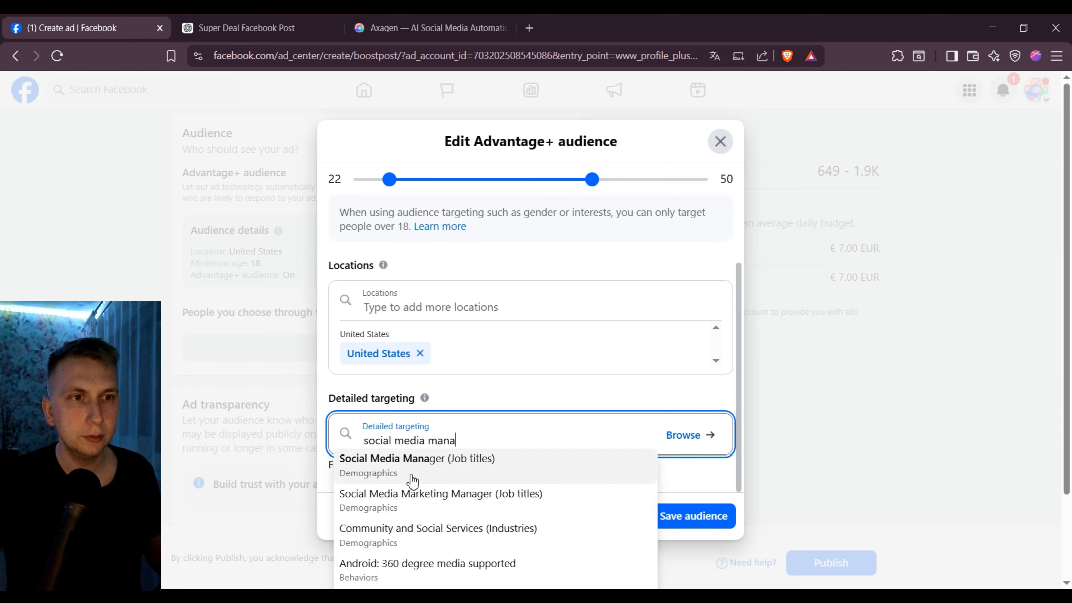
click(439, 473)
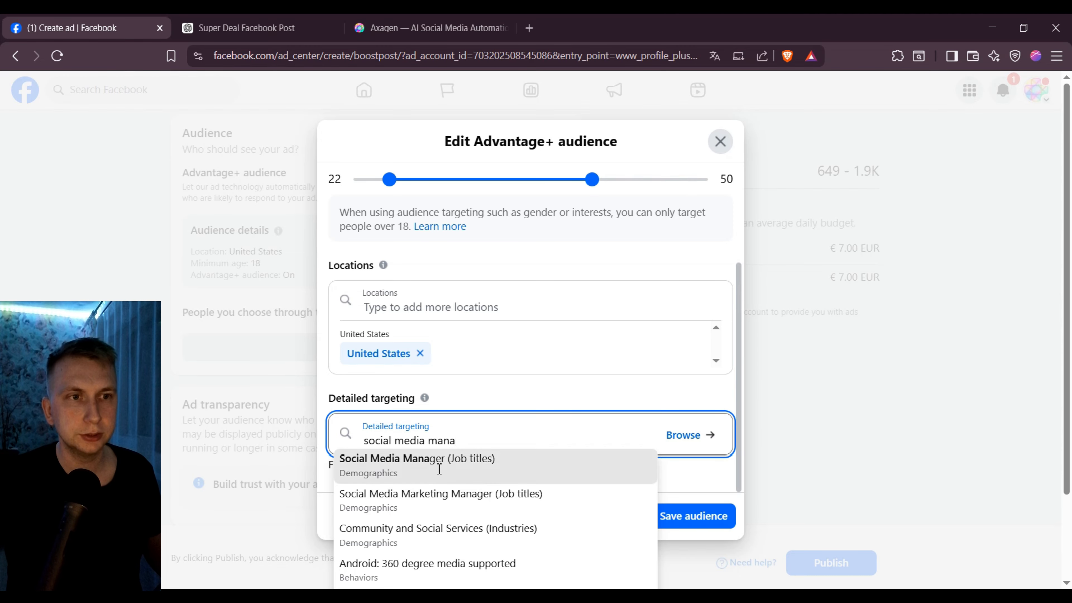
Add the interest Social media marketing (marketing) to the detailed targeting and save the audience
scroll(530, 435, down, 1)
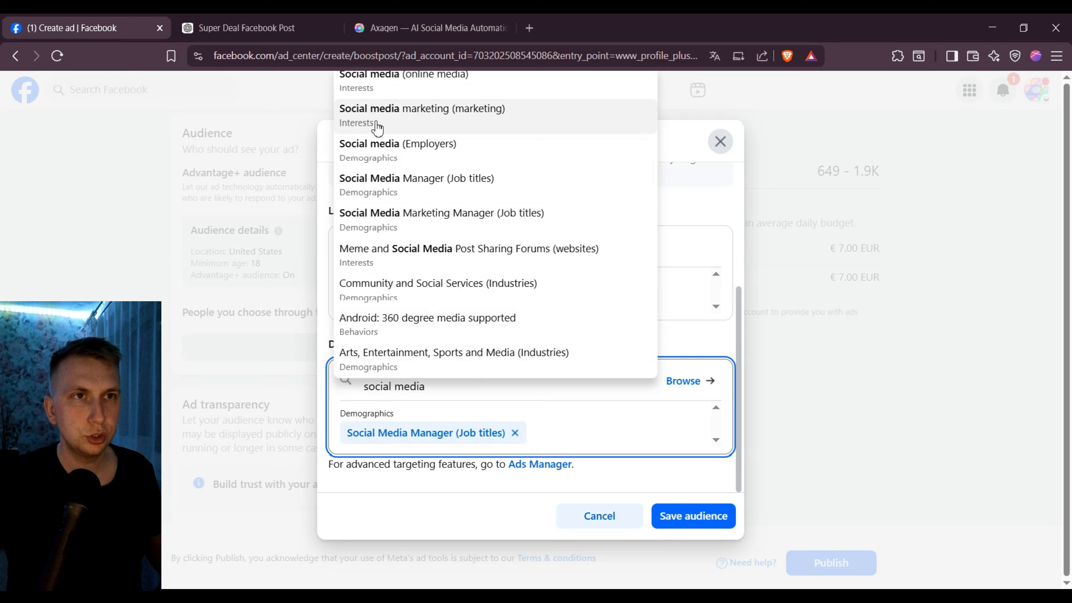
click(408, 129)
scroll(574, 397, down, 1)
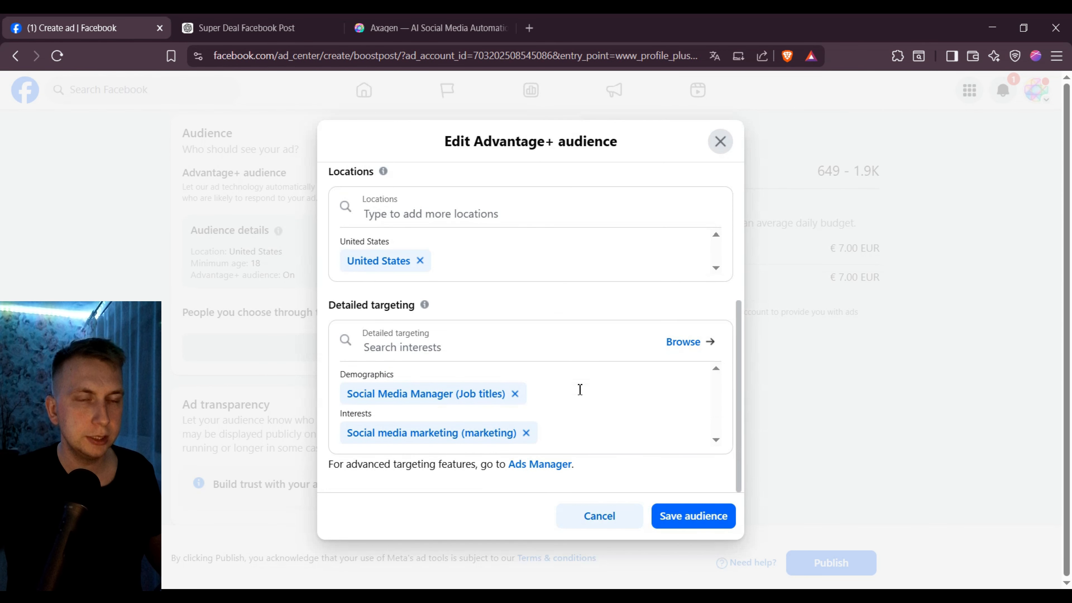
scroll(468, 347, up, 5)
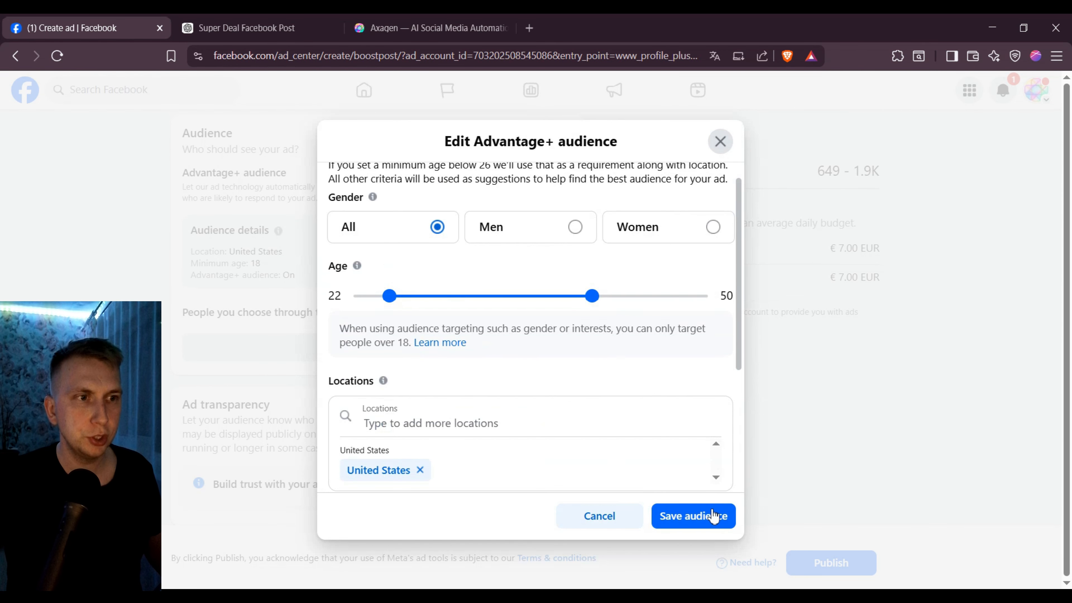
click(705, 515)
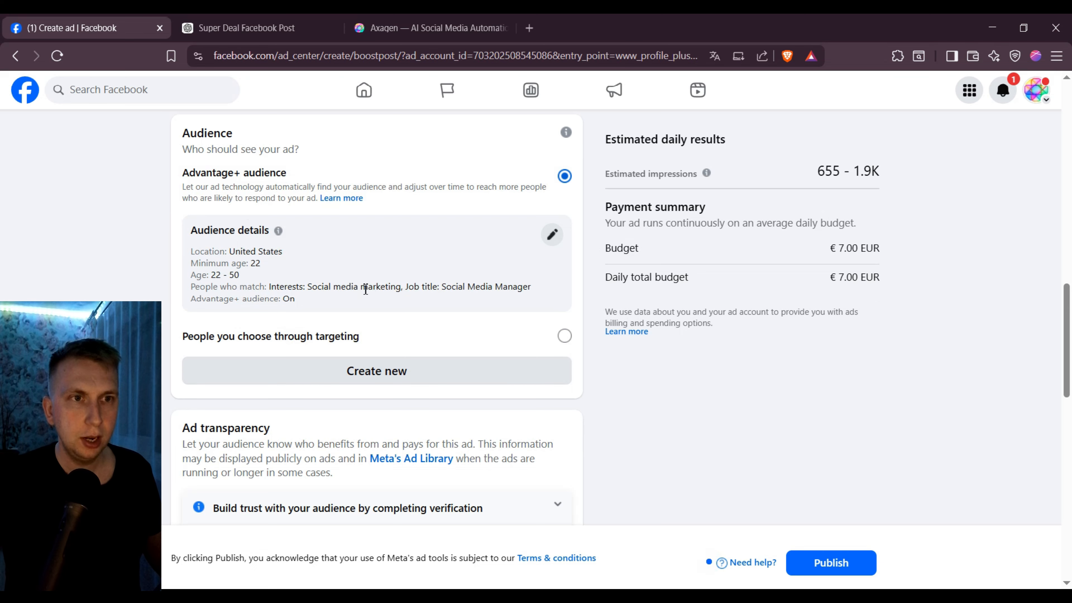
Review the saved Advantage+ audience details, the Special Ad Category and the Ad transparency section
scroll(365, 288, down, 2)
scroll(365, 289, down, 4)
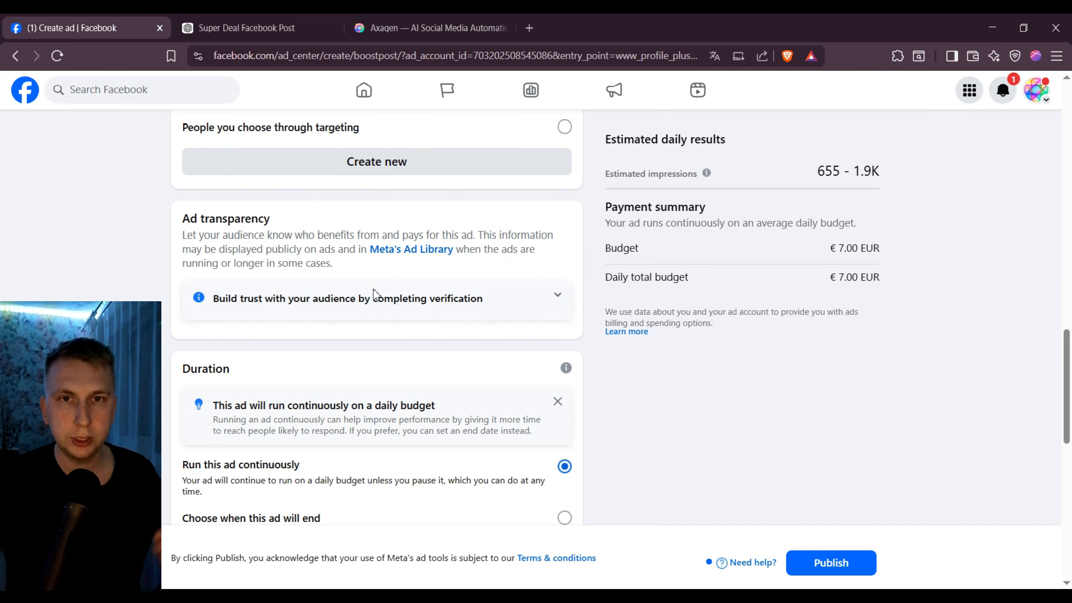
scroll(374, 293, down, 1)
scroll(324, 301, up, 10)
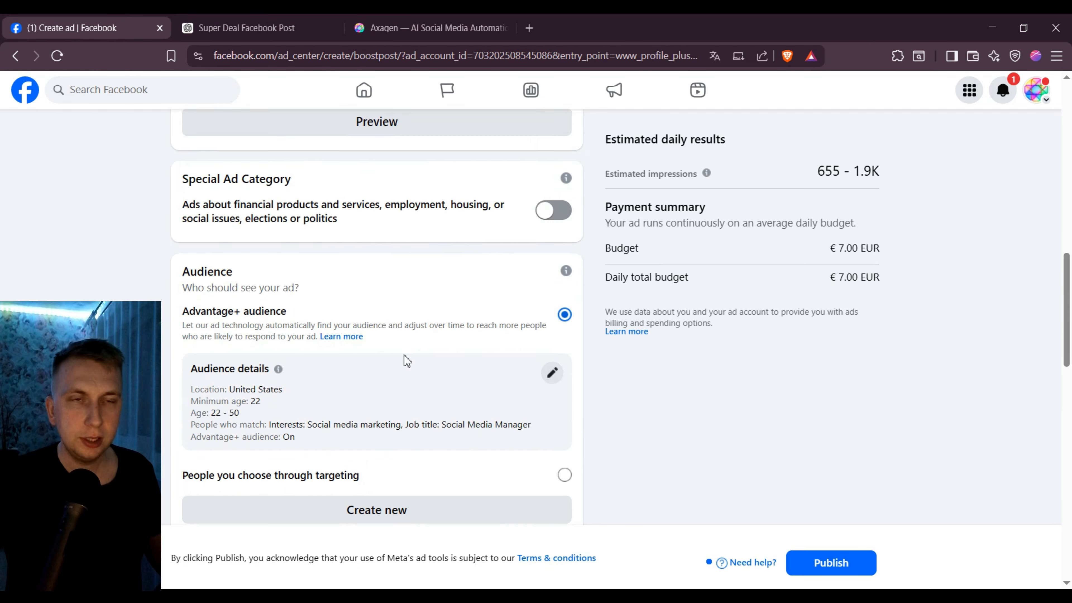
scroll(403, 355, down, 2)
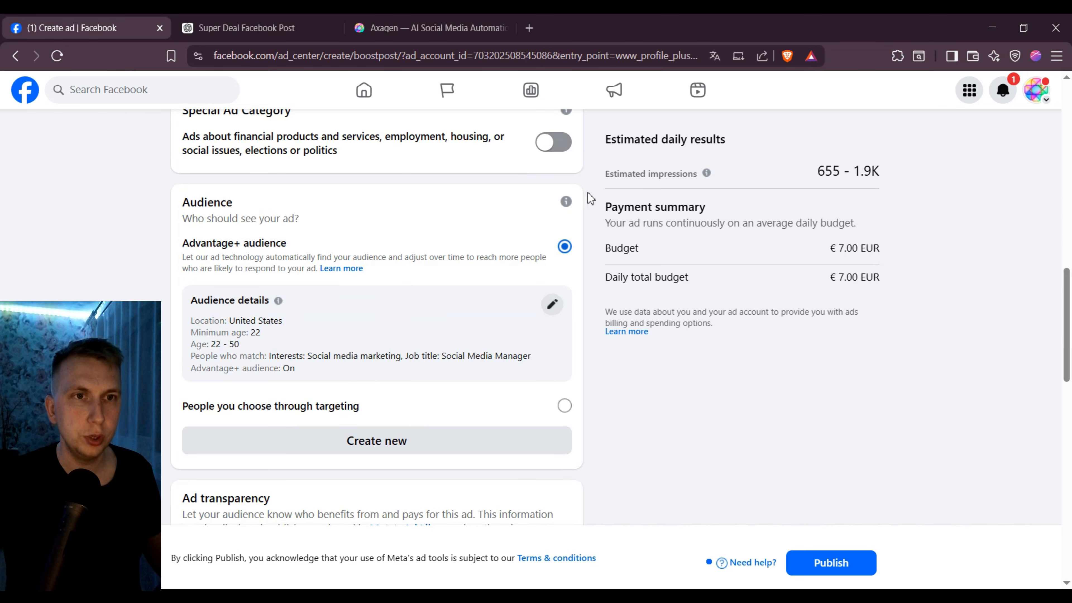
scroll(430, 246, down, 2)
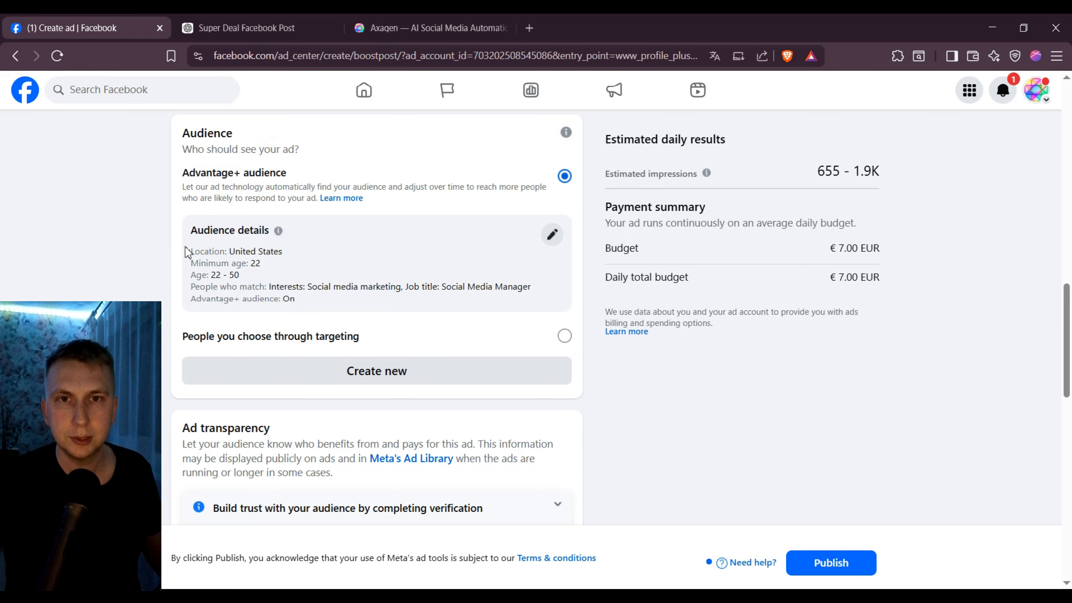
scroll(615, 274, down, 7)
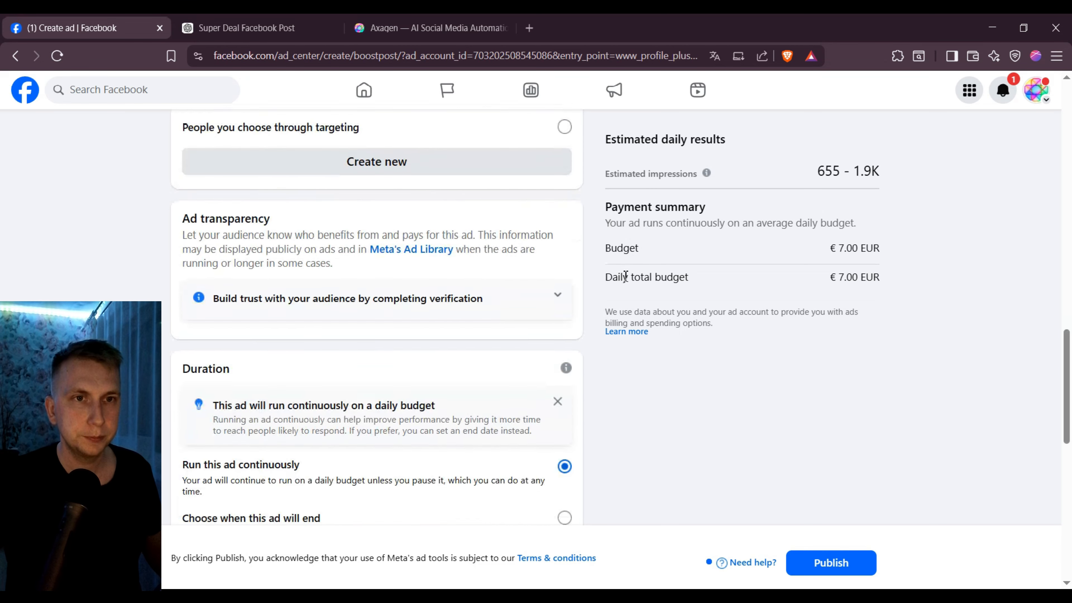
Give the ad a fixed end instead of running it continuously, and set its duration to 14 days
scroll(256, 239, down, 2)
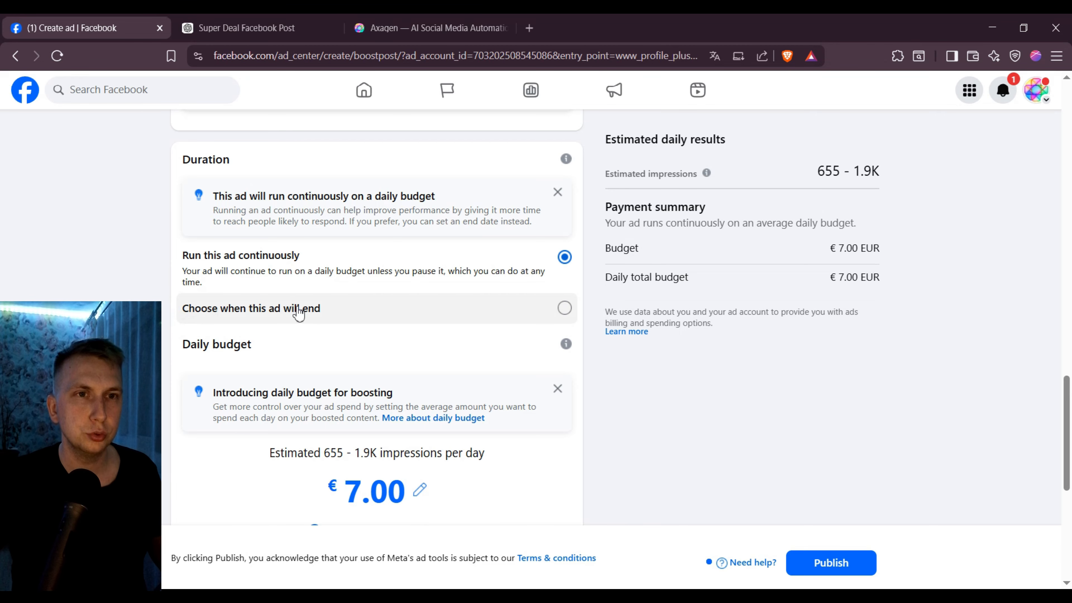
click(320, 319)
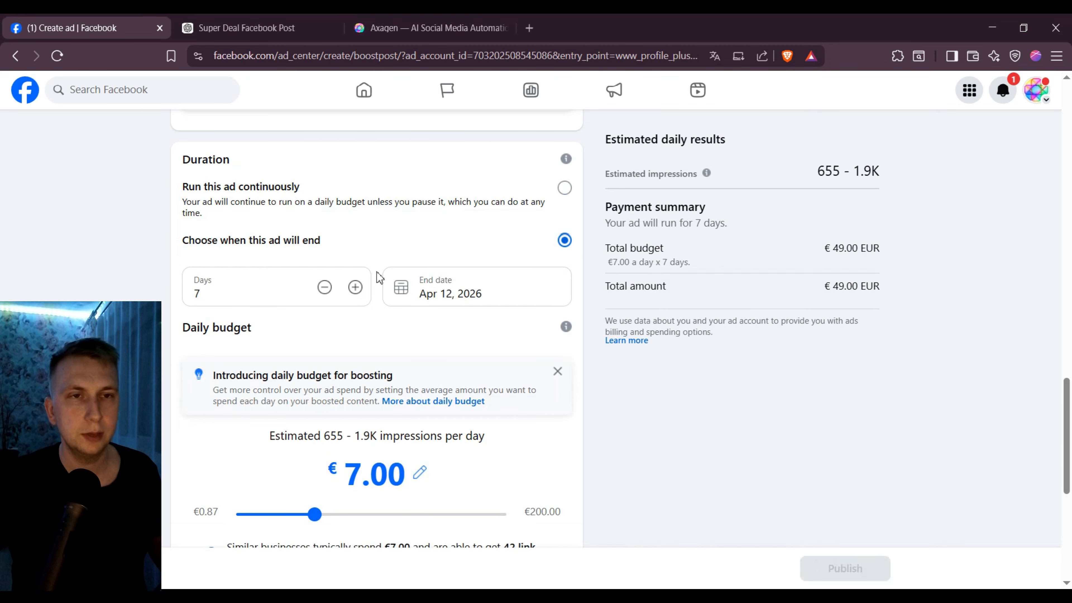
scroll(380, 278, down, 2)
click(213, 219)
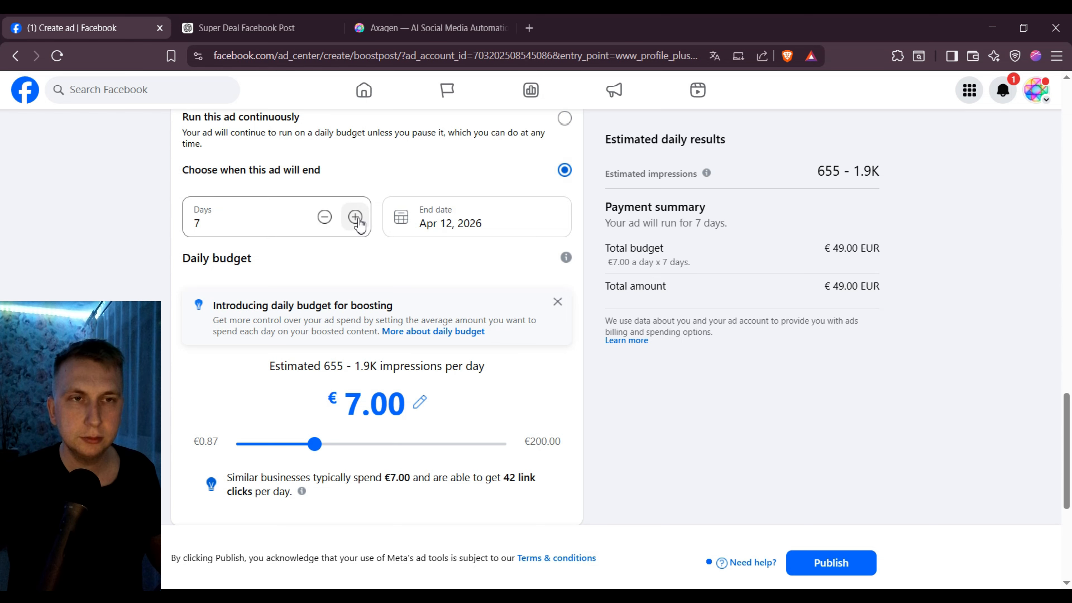
drag(226, 221, 166, 227)
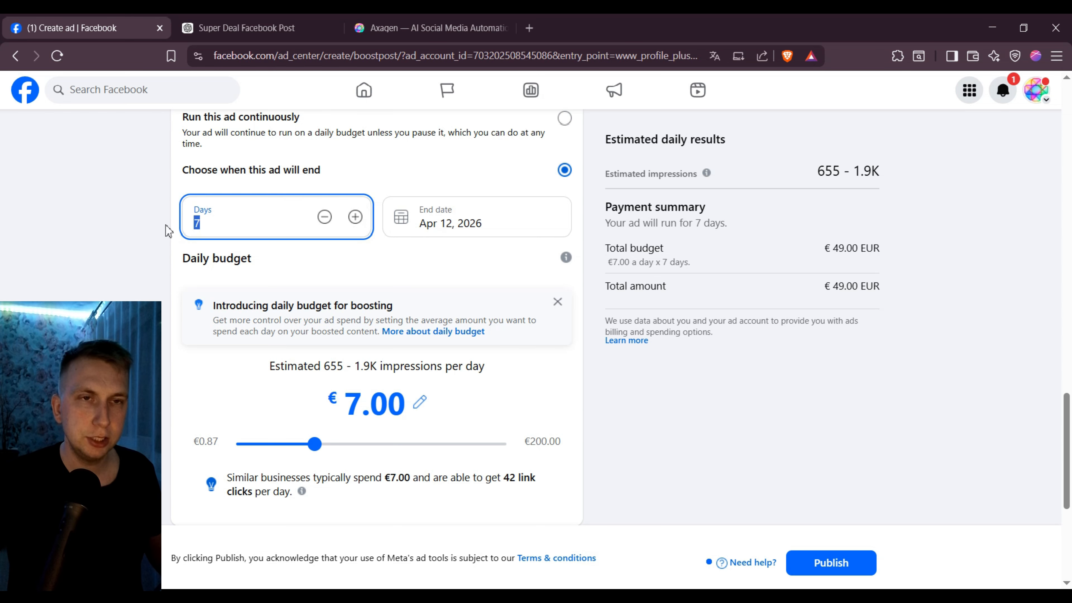
click(164, 228)
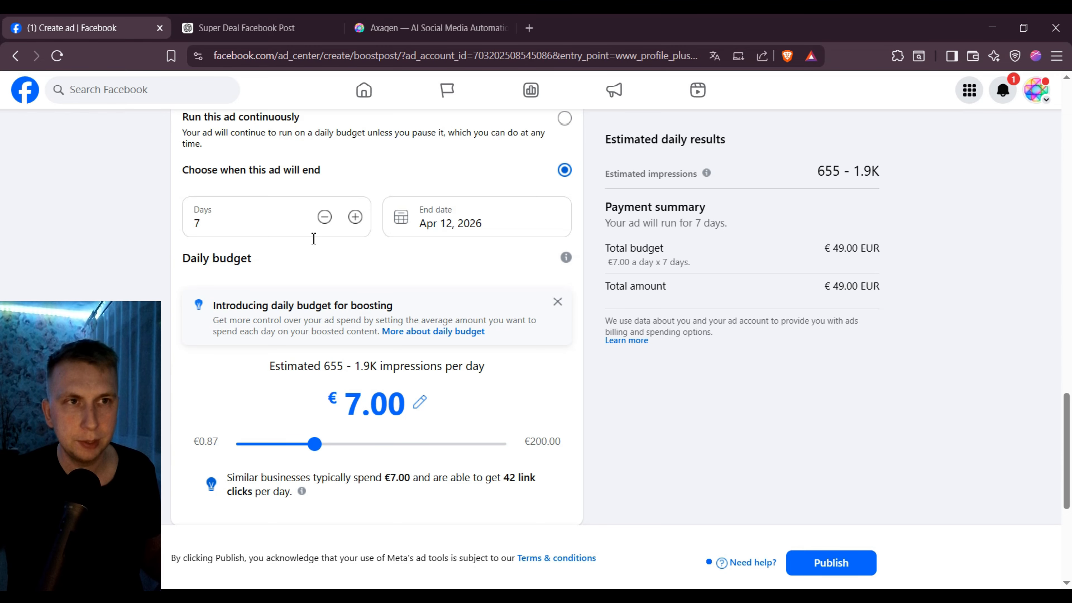
click(355, 217)
click(354, 216)
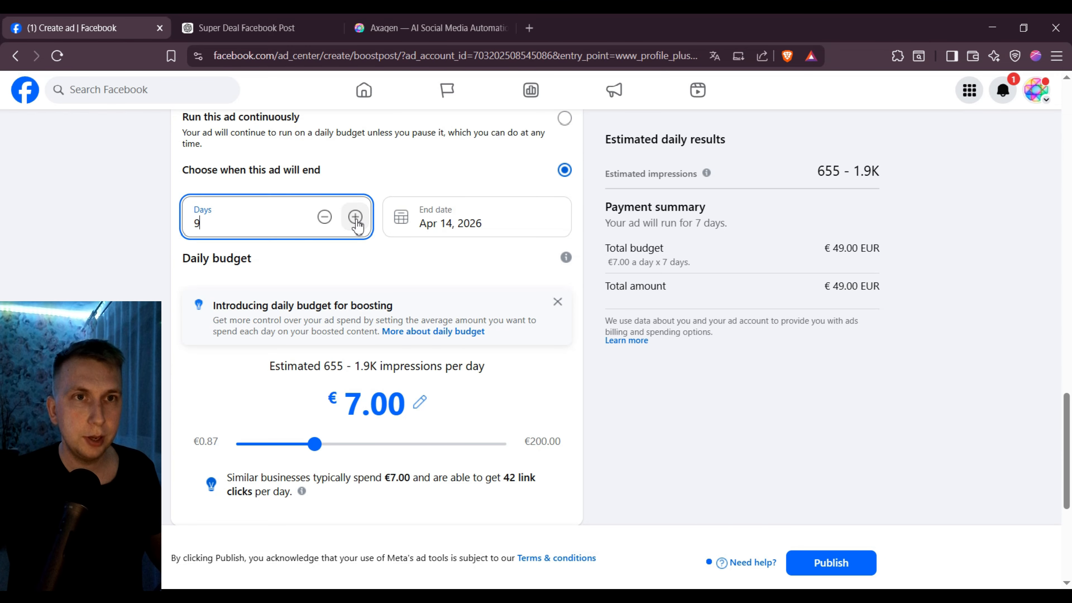
click(356, 217)
click(355, 217)
click(355, 217)
click(355, 216)
click(355, 217)
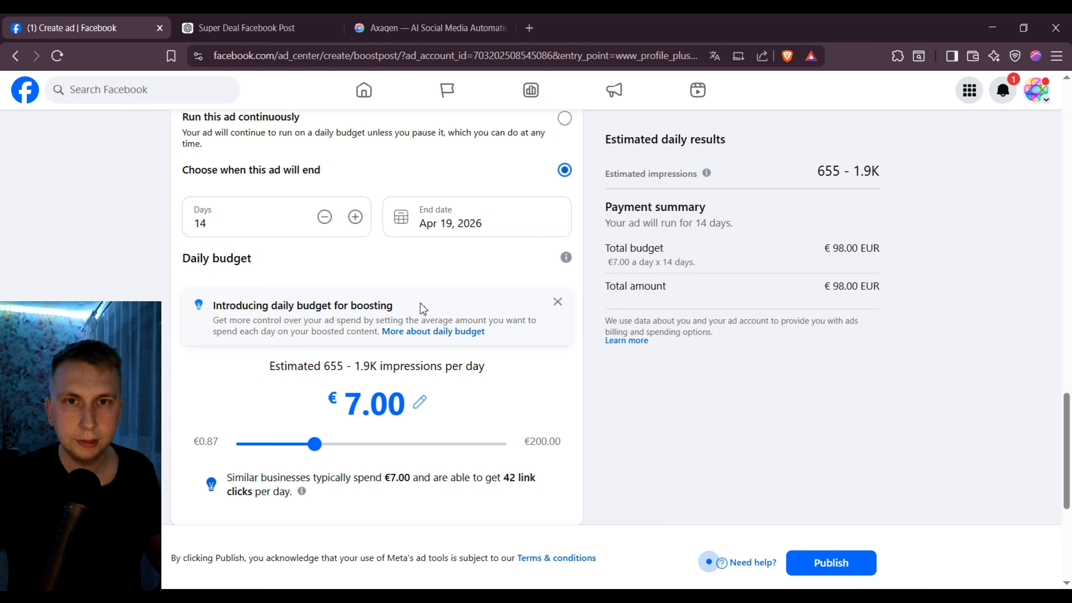
Dismiss the tip about daily budget for boosting and set the daily budget to €4.00
click(557, 302)
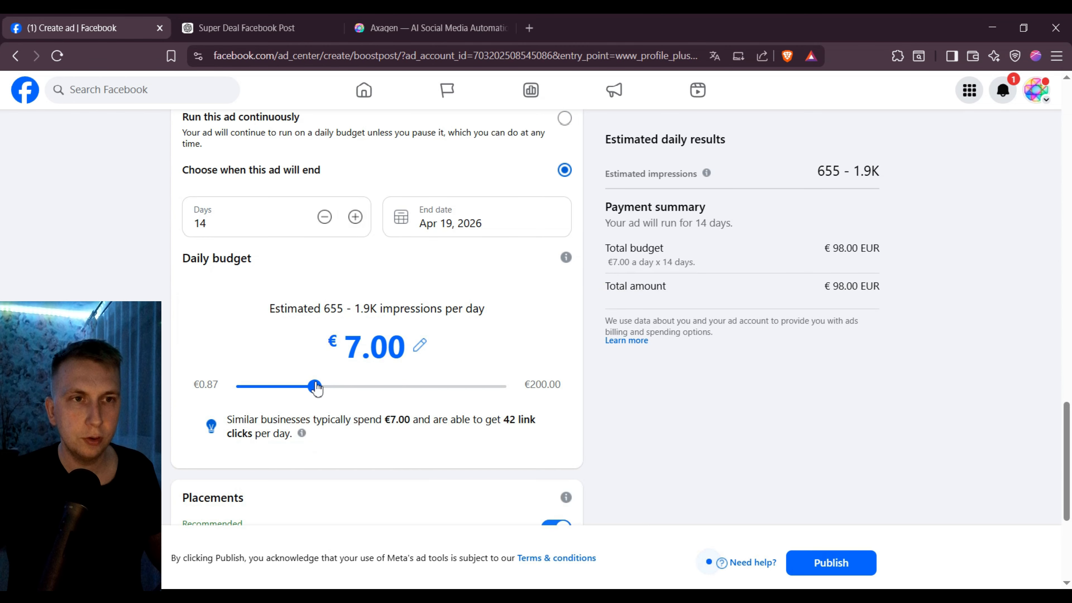
drag(314, 387, 283, 388)
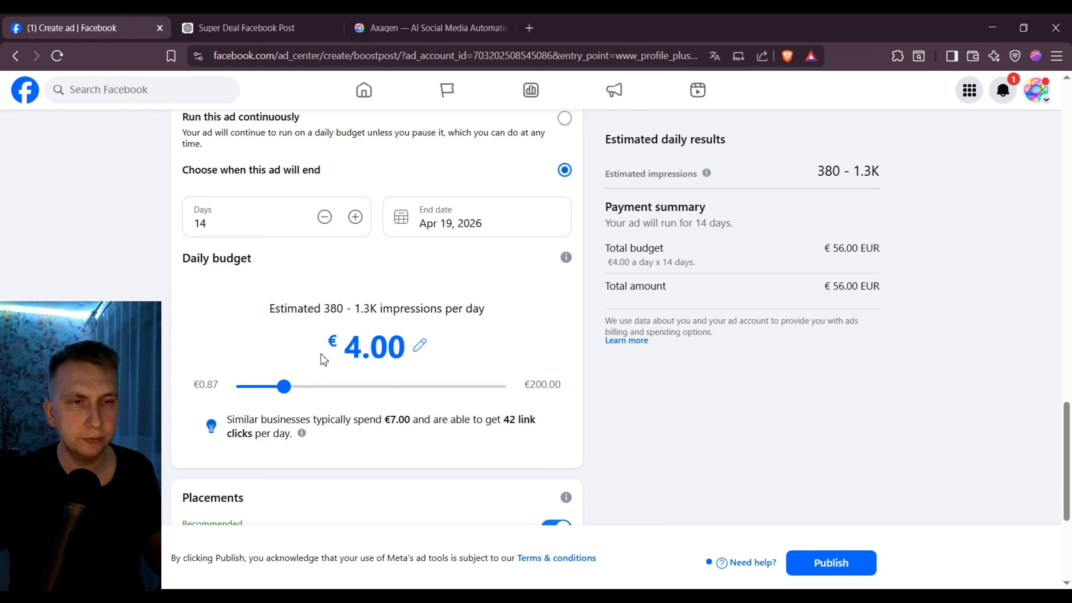
Try manual placements for the ad, and switch Advantage+ placements back on
scroll(328, 357, down, 5)
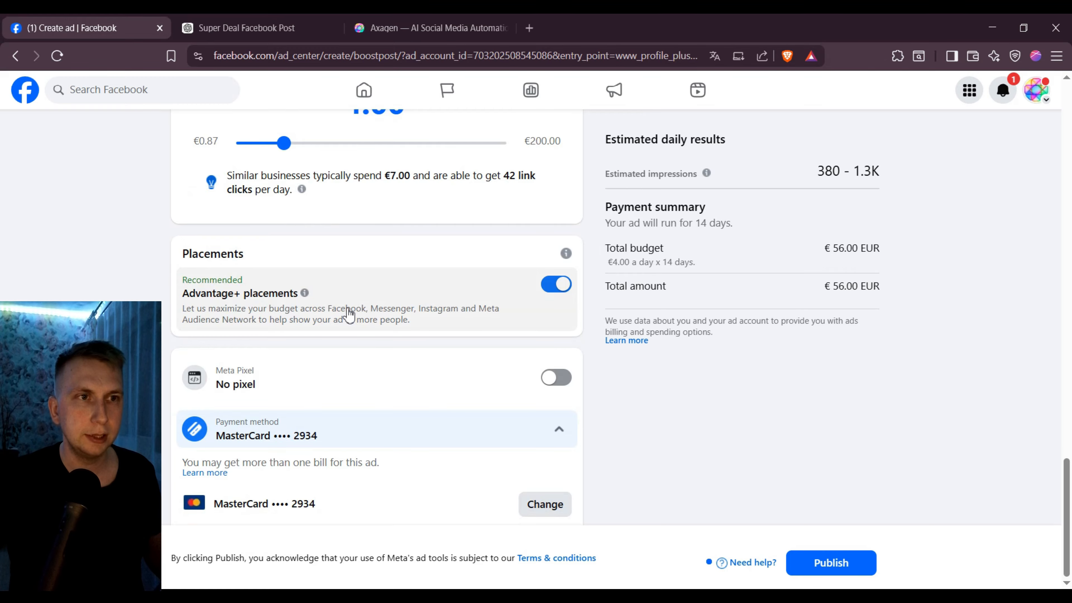
click(560, 286)
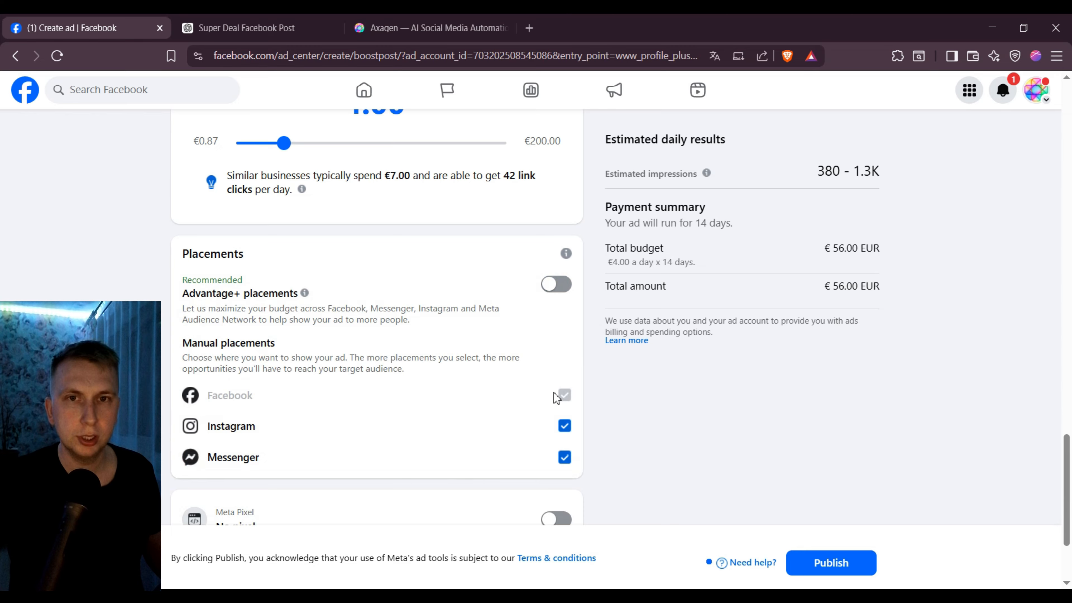
click(555, 284)
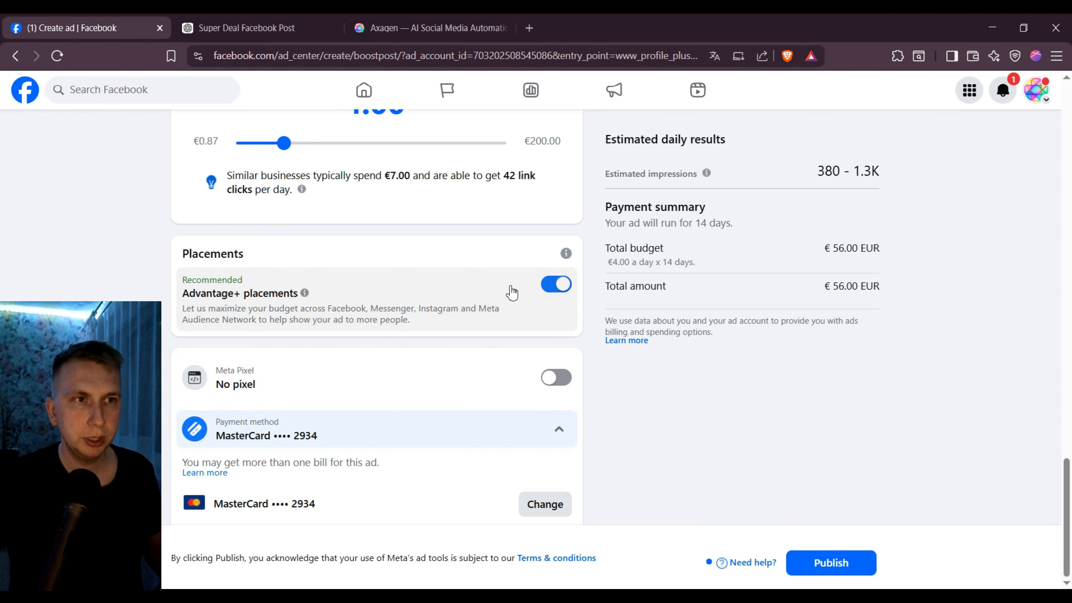
click(565, 287)
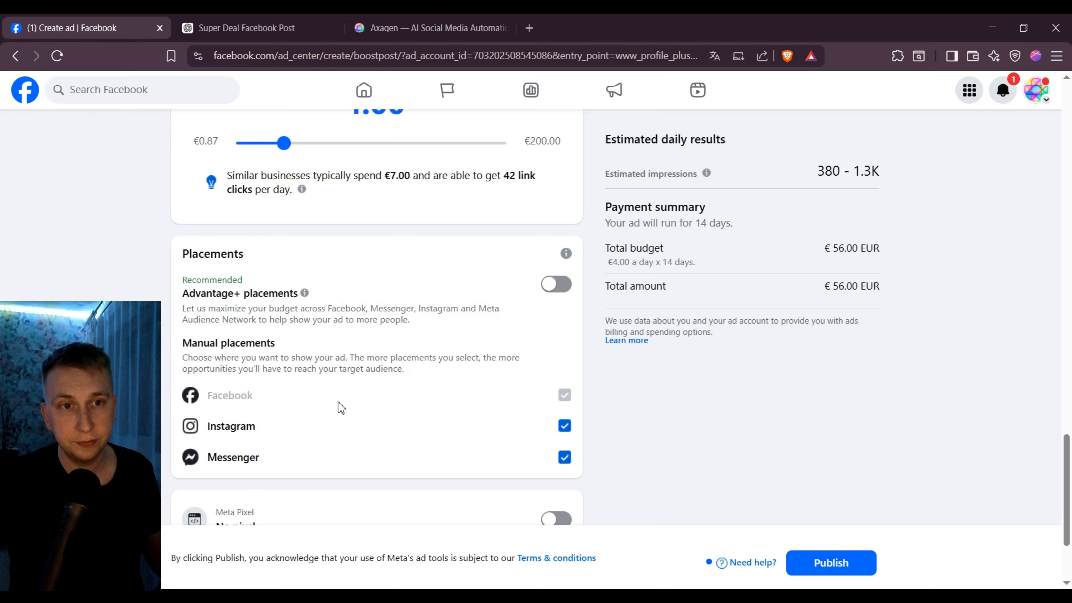
click(556, 286)
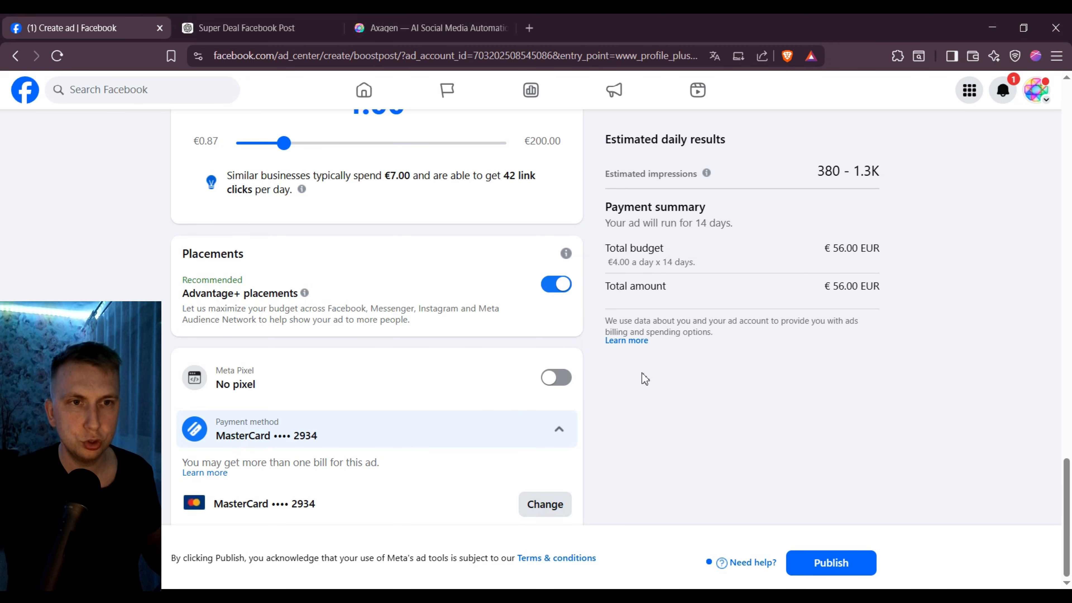
Change the ad's payment method by adding a new debit or credit card
click(558, 510)
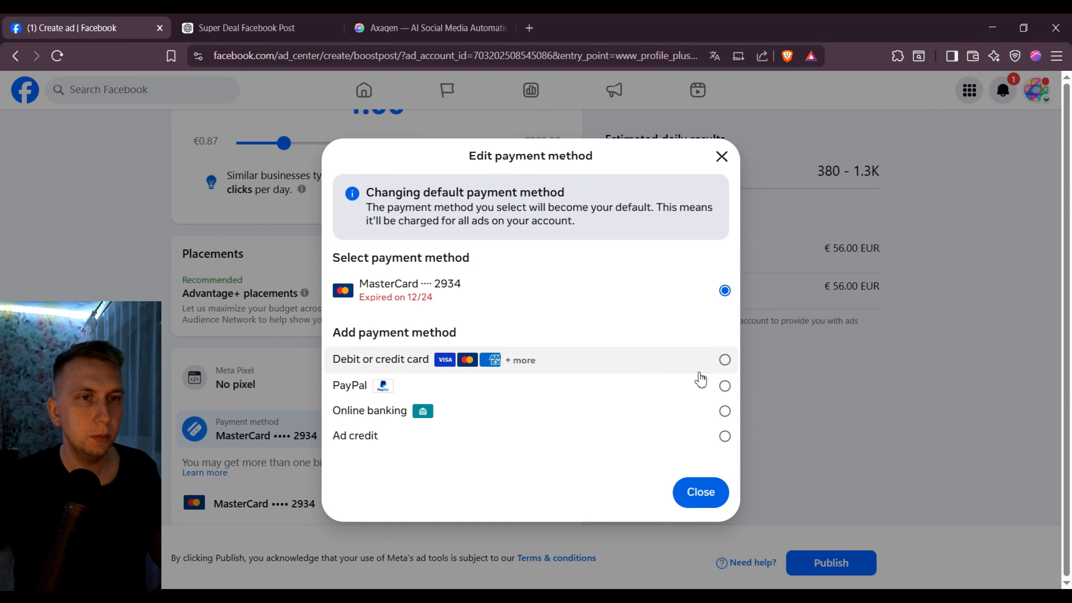
click(641, 369)
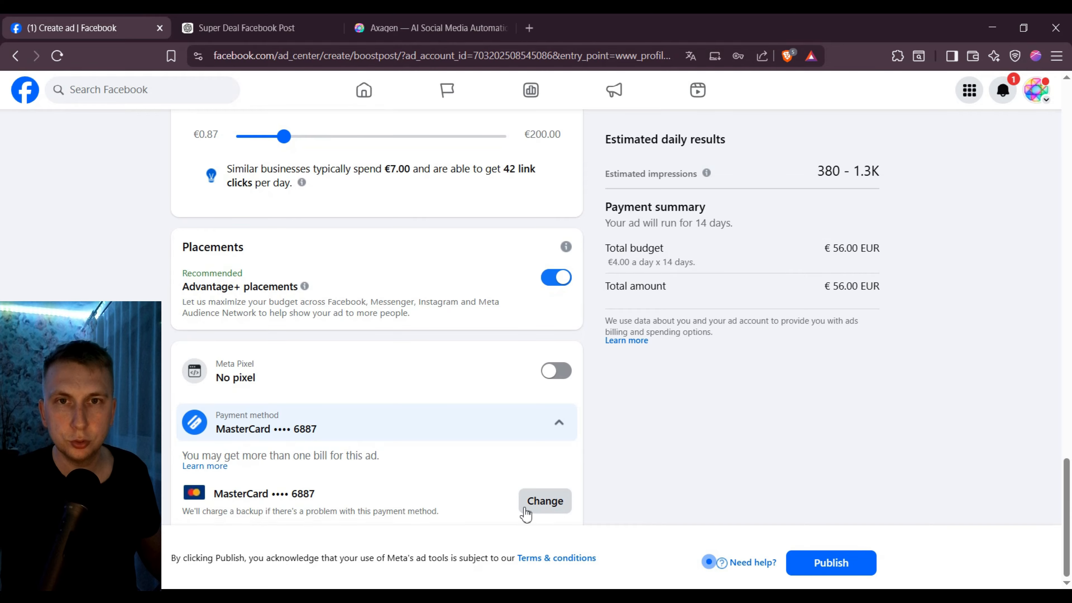
Expand the full post text in the ad preview, check the ad settings and publish the ad
drag(1070, 475, 1069, 143)
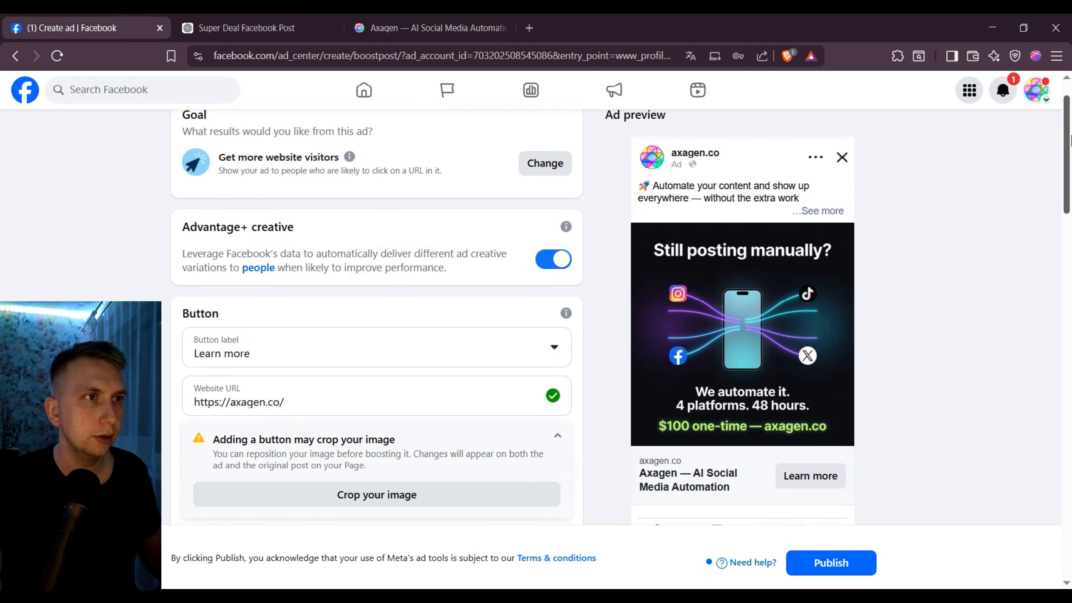
click(817, 211)
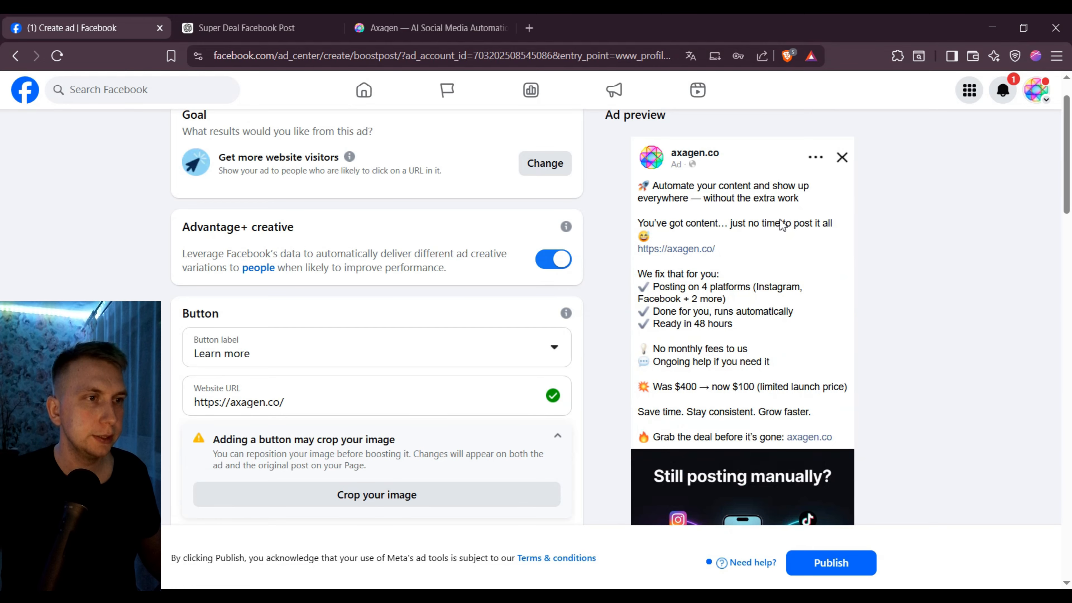
scroll(777, 363, down, 7)
scroll(777, 362, up, 3)
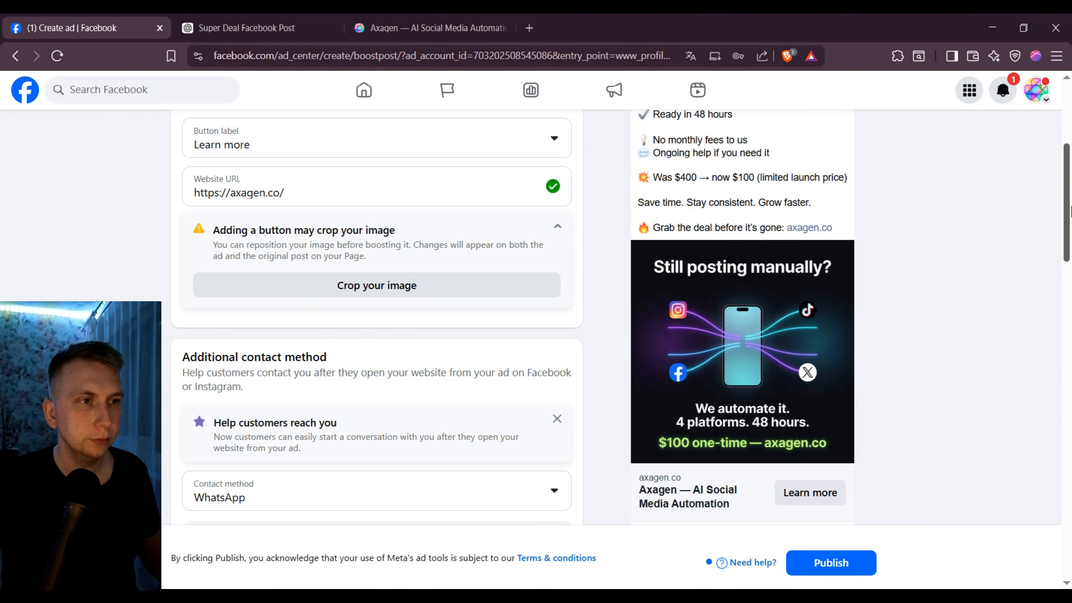
scroll(993, 239, down, 20)
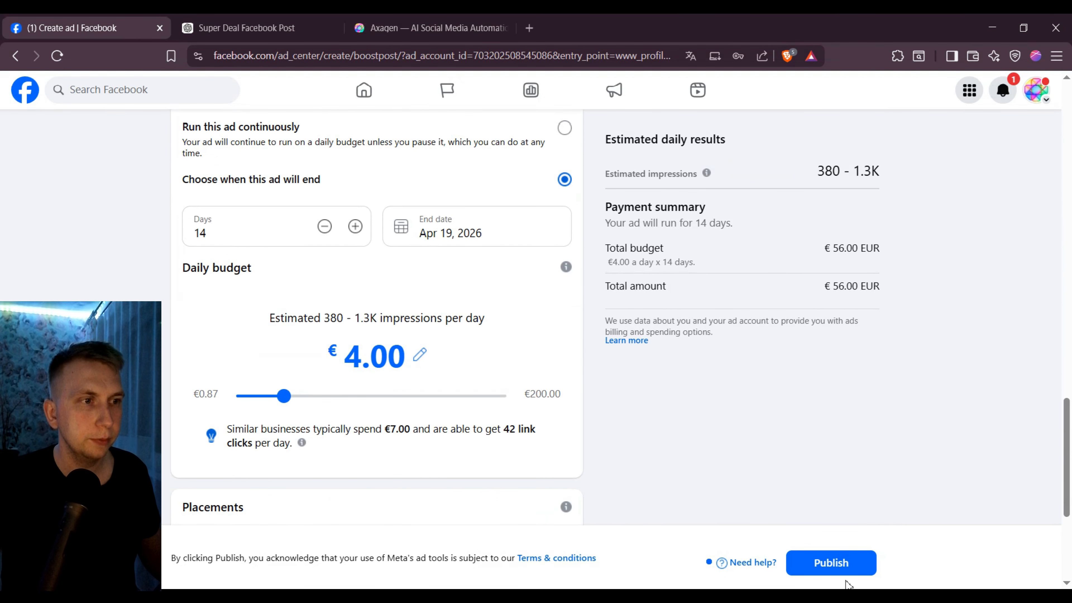
click(829, 564)
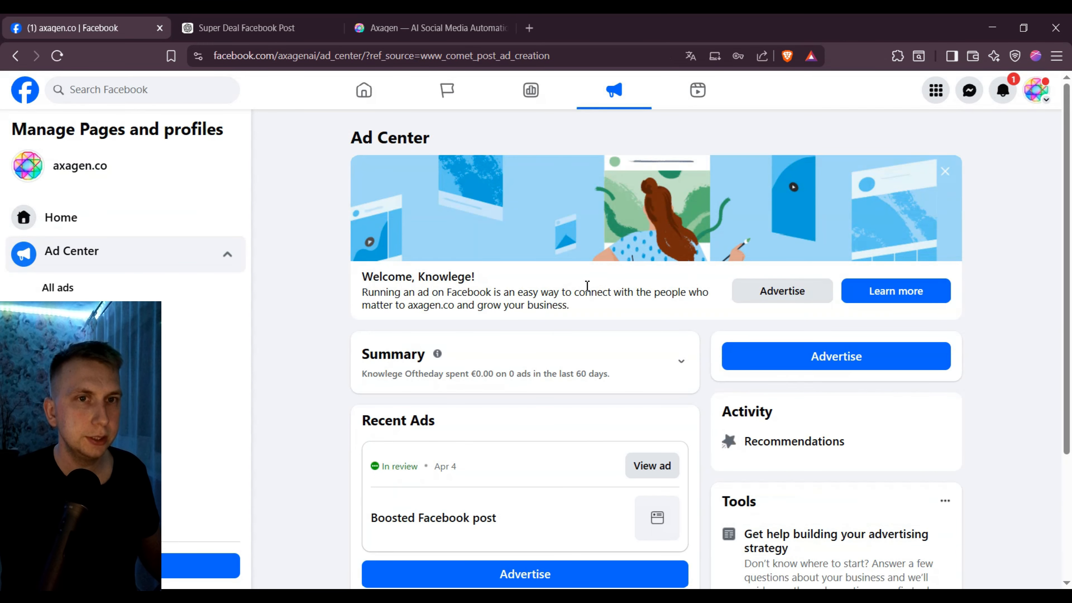
Look at the campaigns in Ads Manager, close it, and check the Recent Ads section of the Ad Center
scroll(637, 286, down, 3)
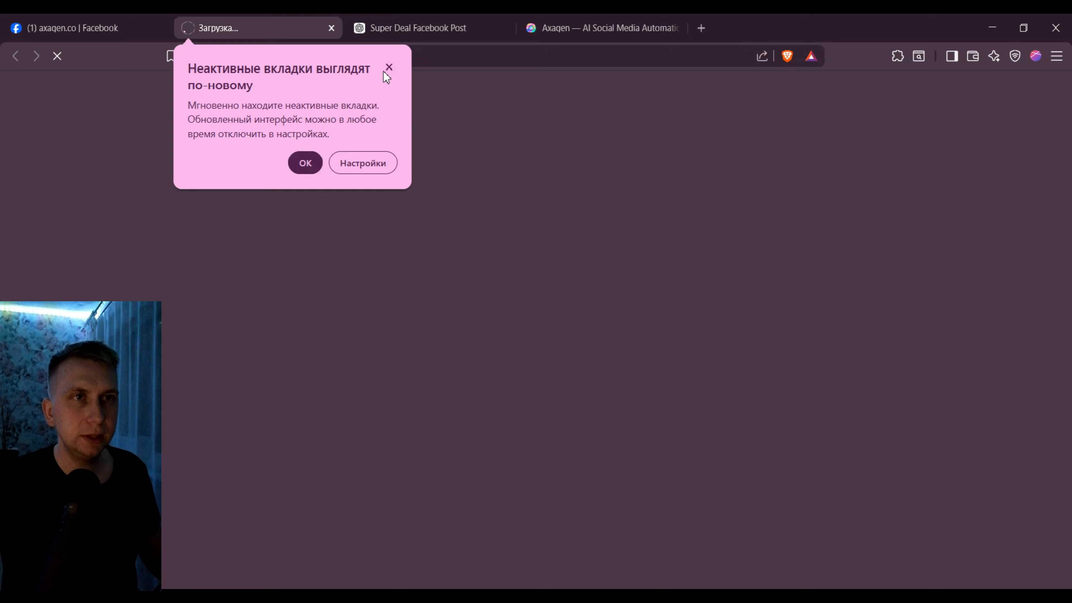
click(385, 71)
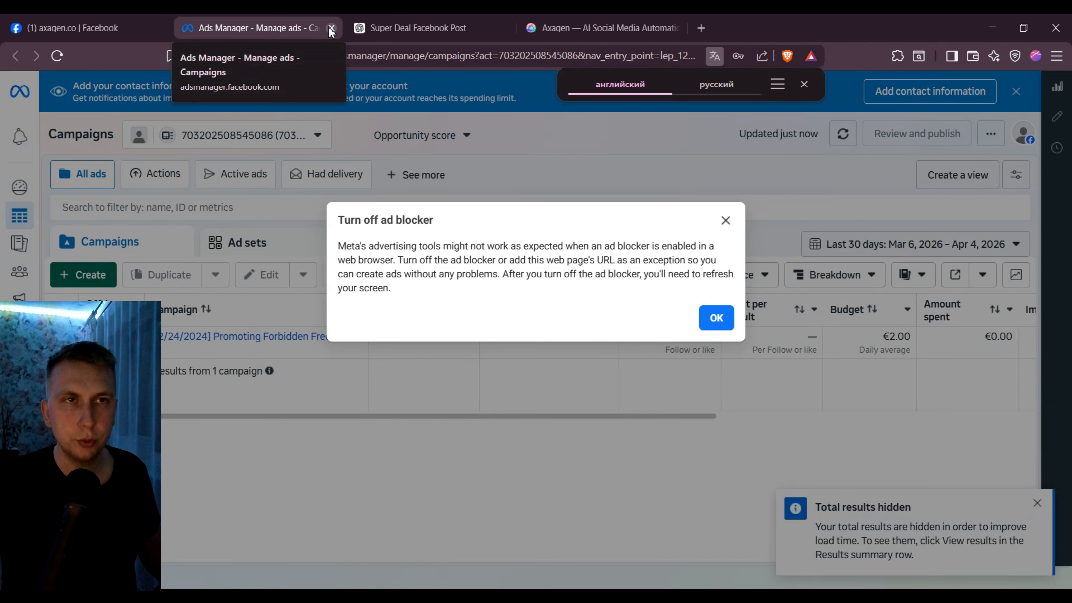
key(ctrl+w)
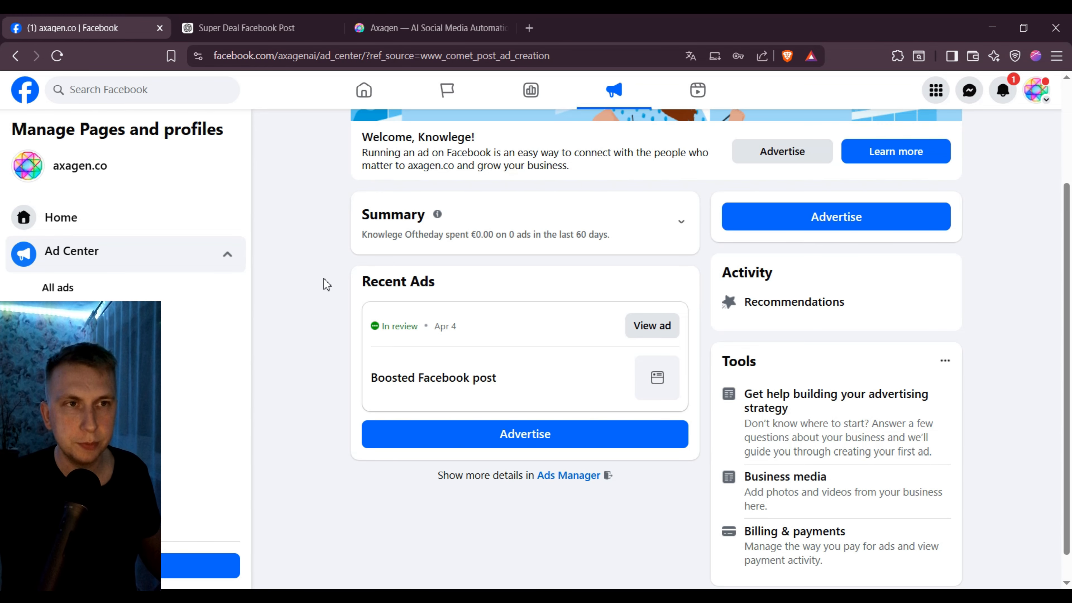
drag(343, 278, 500, 280)
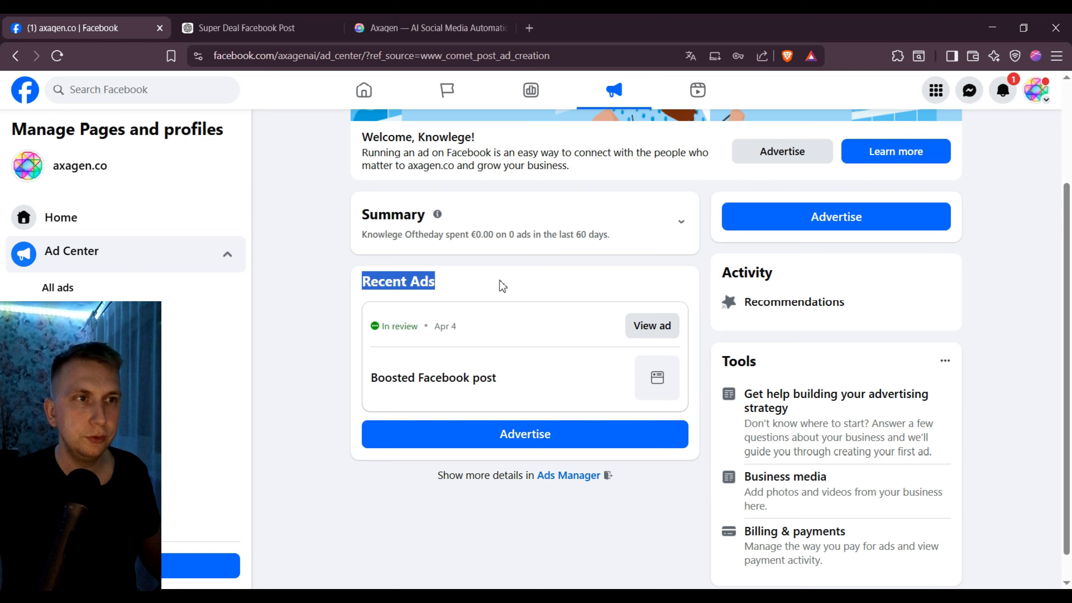
click(600, 284)
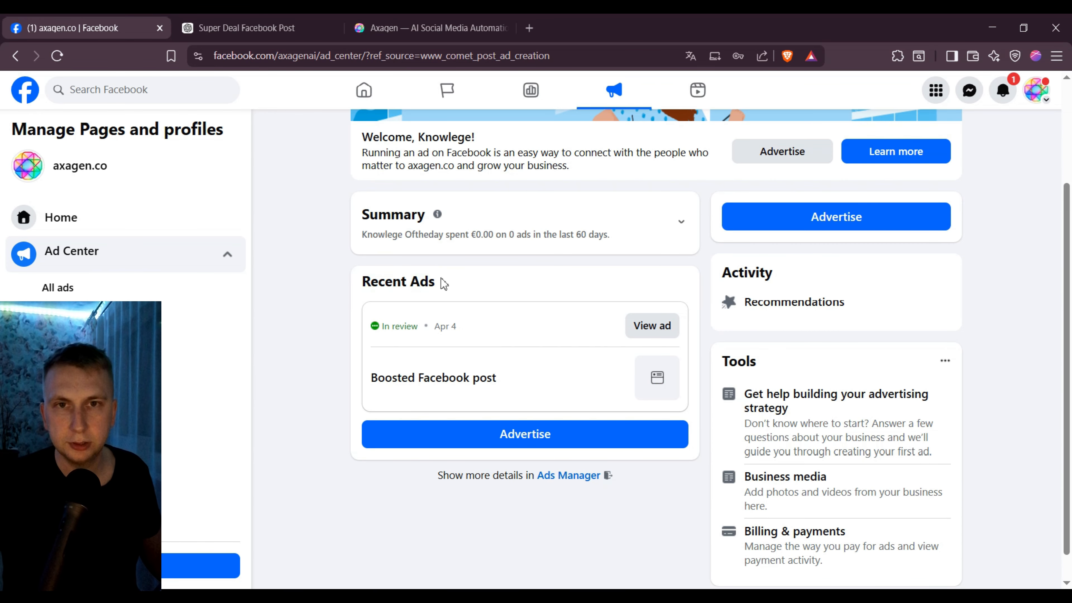